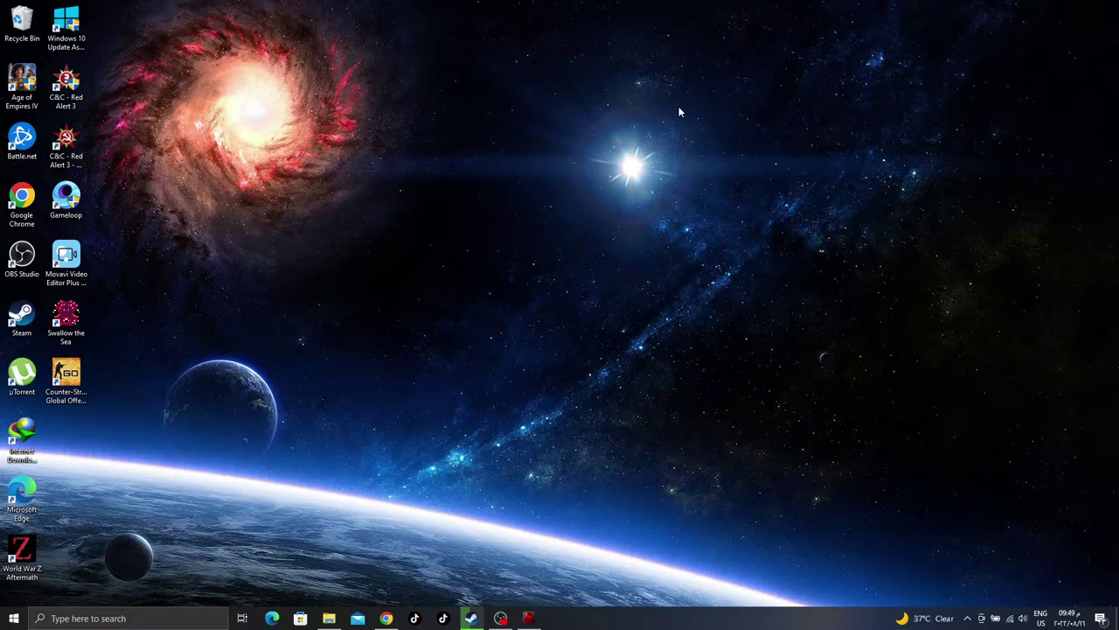
Step: Open Device Manager
right_click(4, 624)
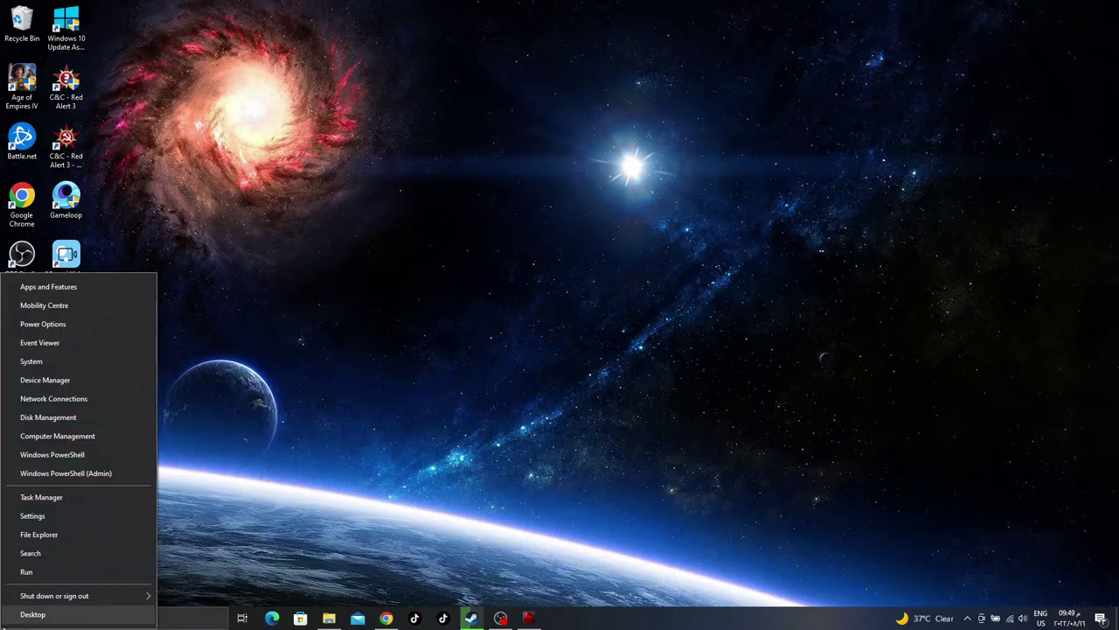
click(4, 624)
click(3, 625)
right_click(3, 624)
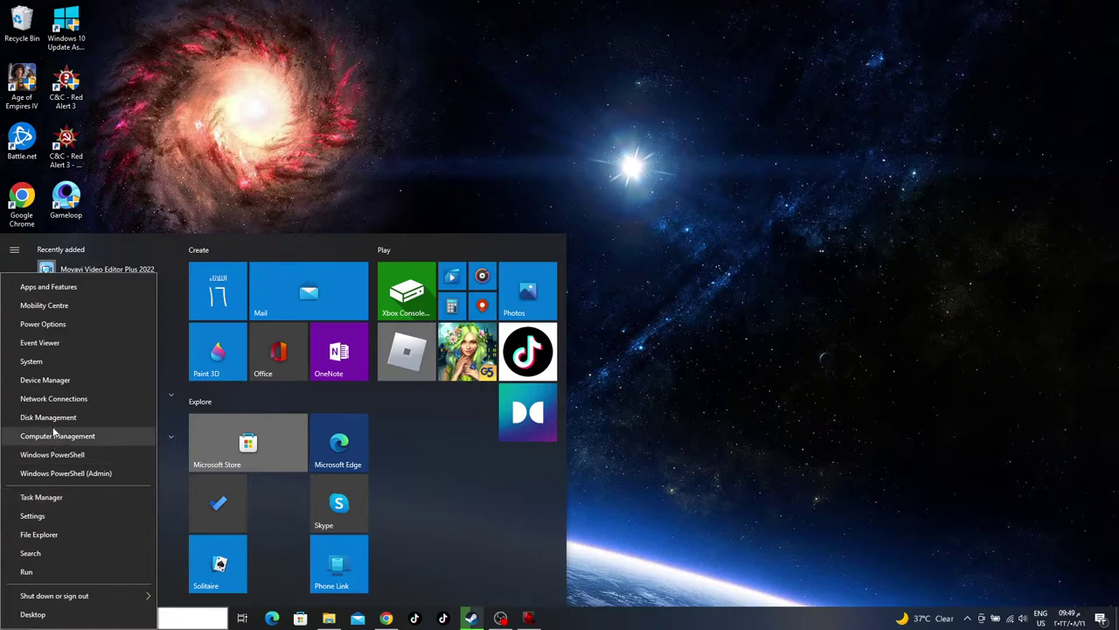
click(59, 378)
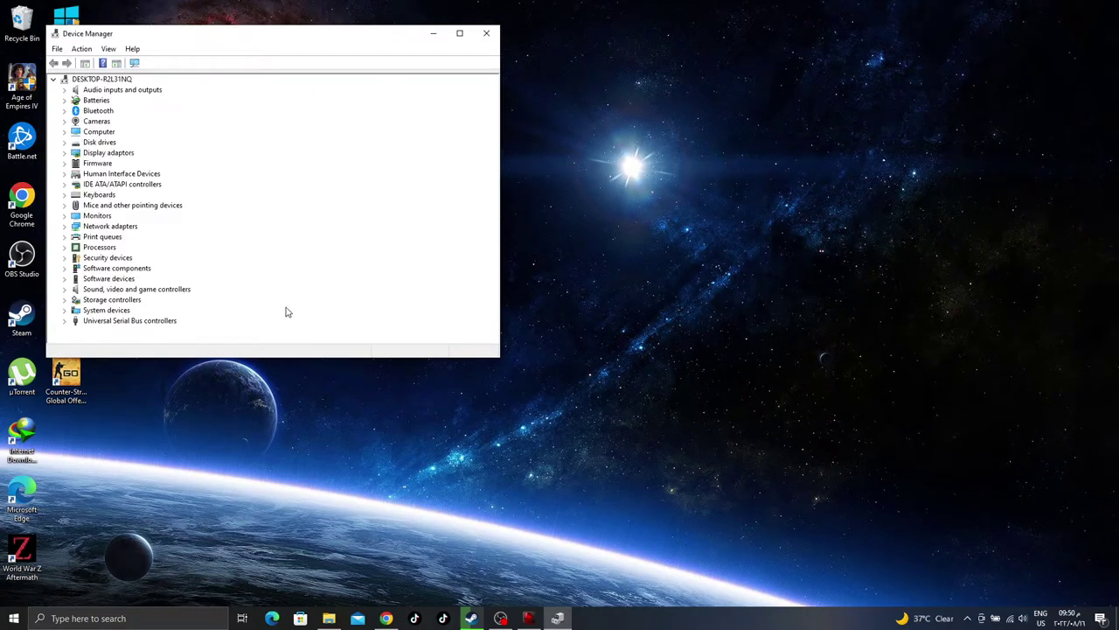
Step: Expand the Display adaptors category and check the Intel and NVIDIA graphics adaptors listed there
click(64, 153)
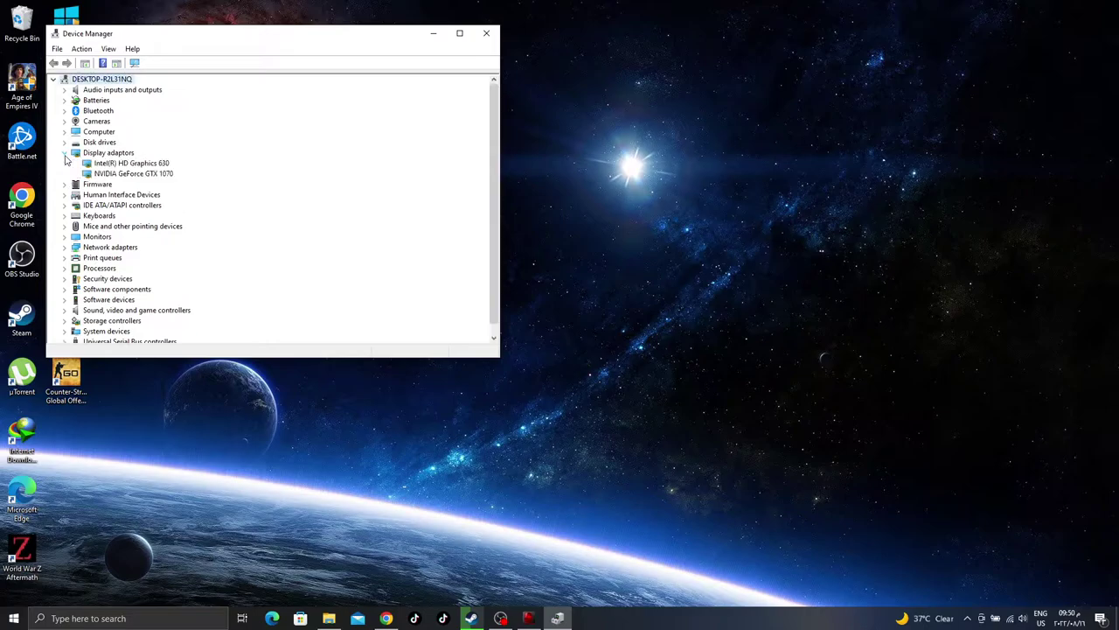
click(132, 164)
click(133, 175)
click(131, 167)
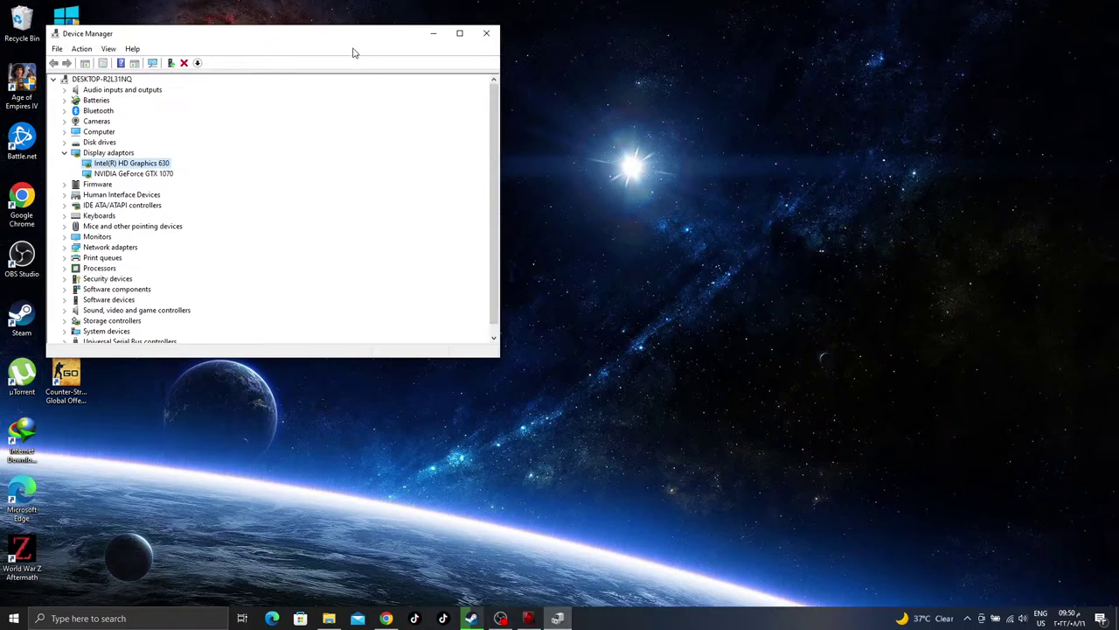
Step: Move the Device Manager window clear of the desktop icons, towards the middle of the desktop
drag(353, 41, 547, 84)
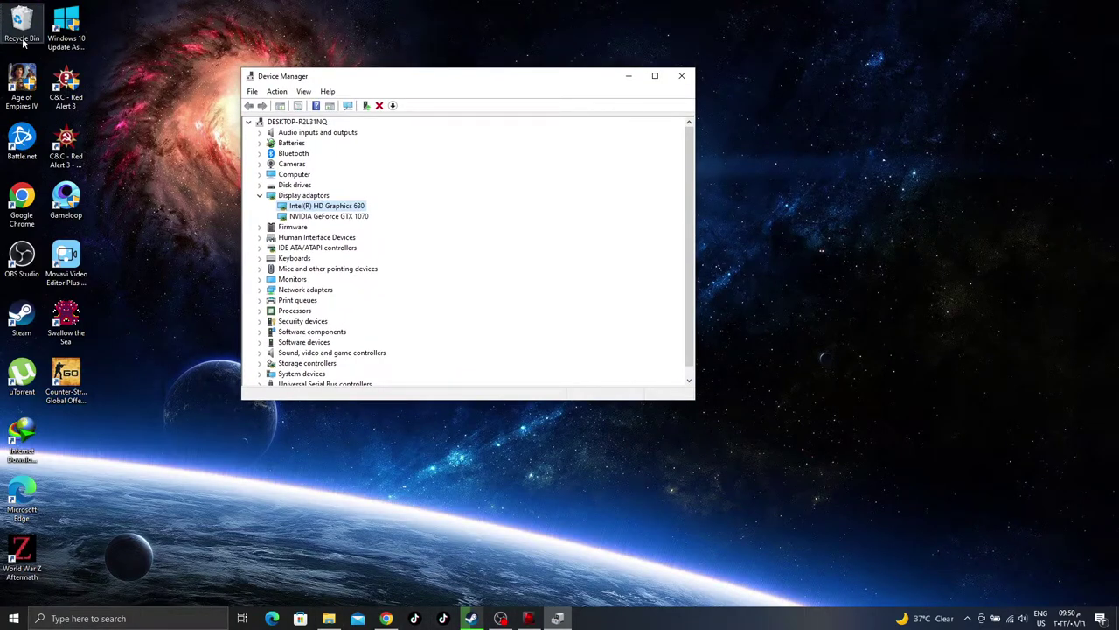
drag(428, 78, 424, 77)
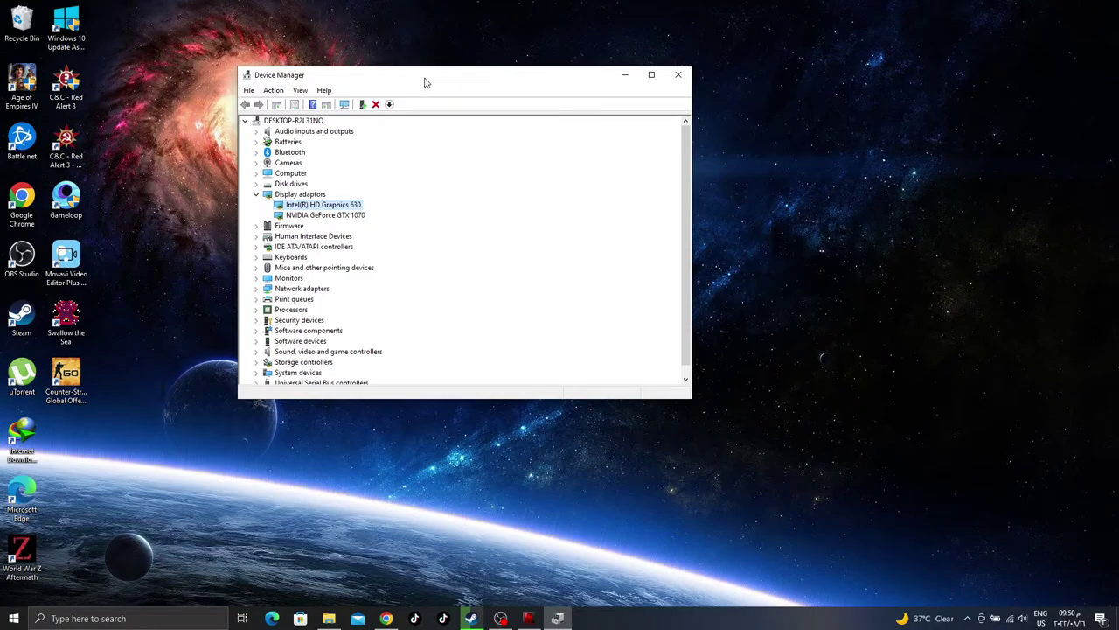
drag(434, 79, 507, 78)
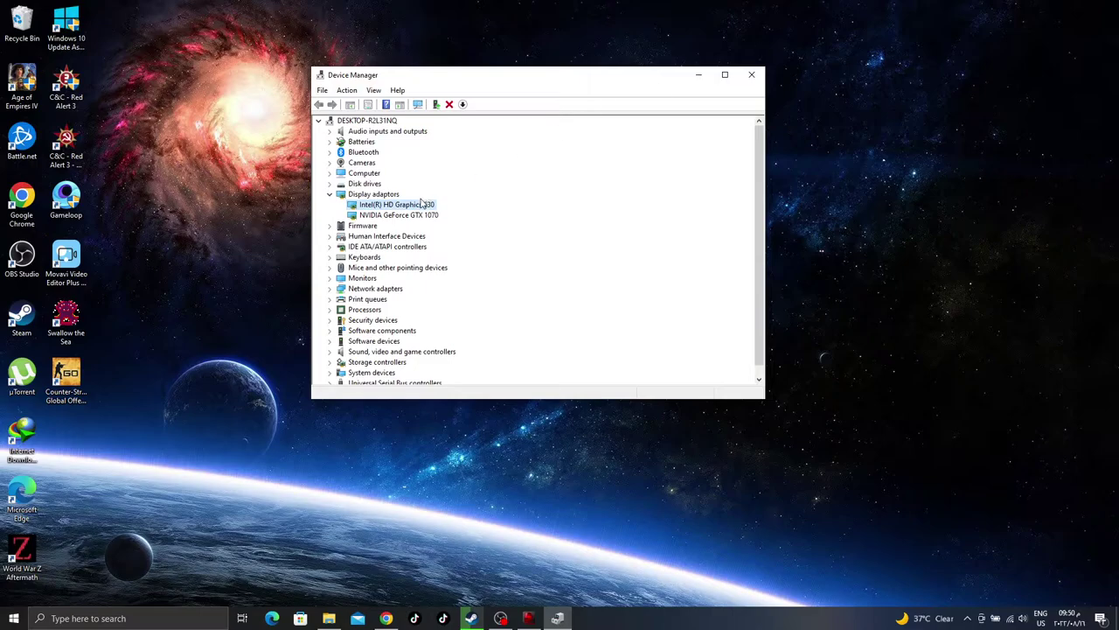
drag(571, 77, 623, 69)
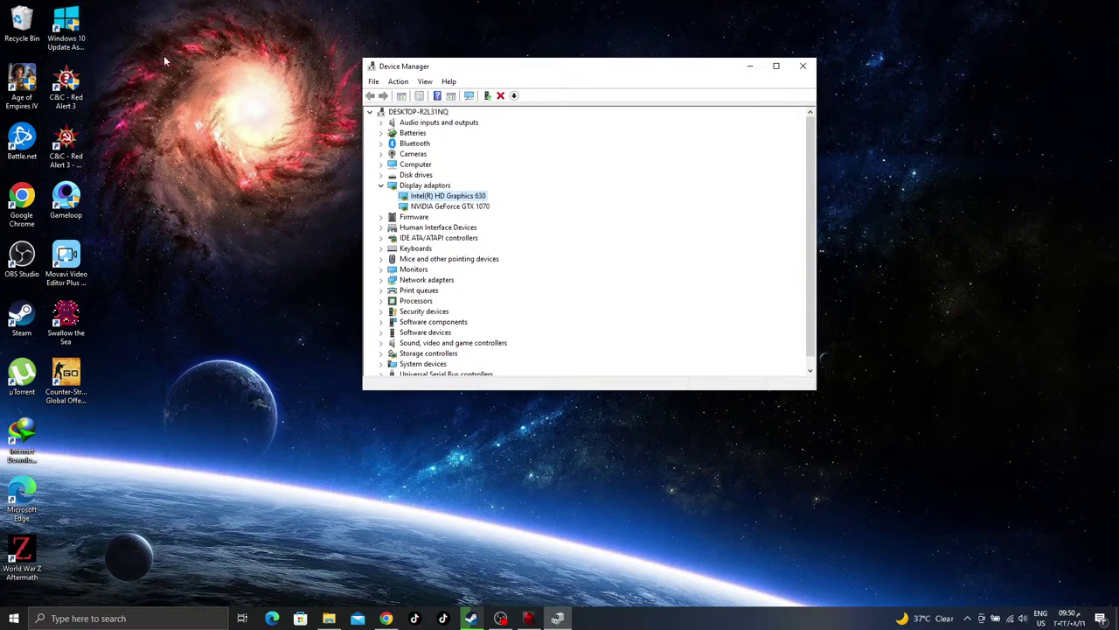
drag(569, 69, 500, 70)
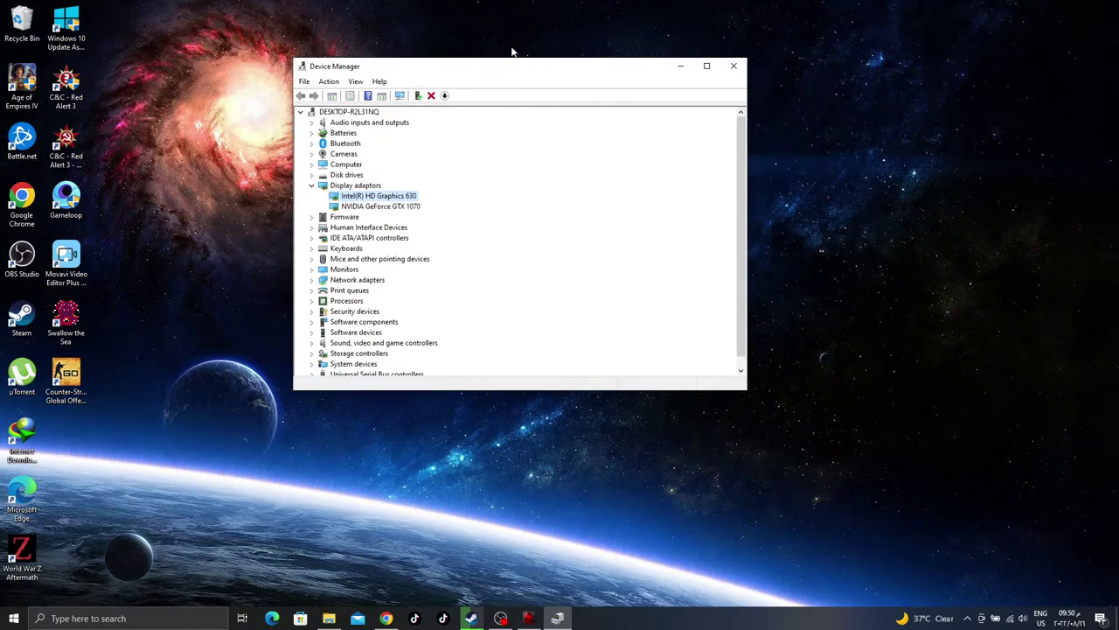
click(414, 209)
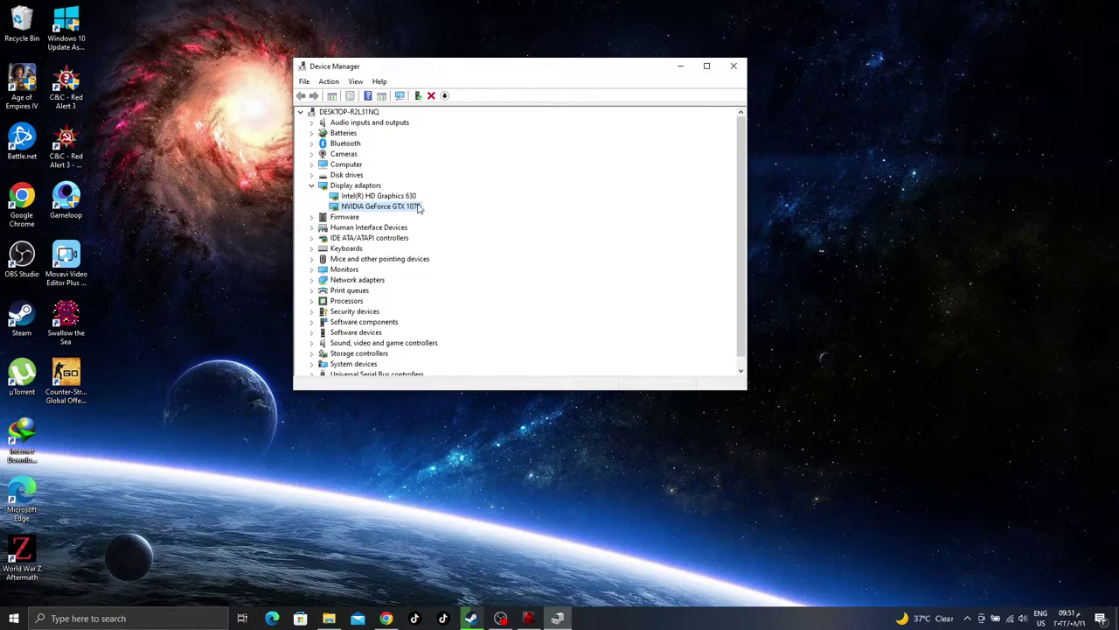
click(383, 198)
click(383, 208)
click(70, 326)
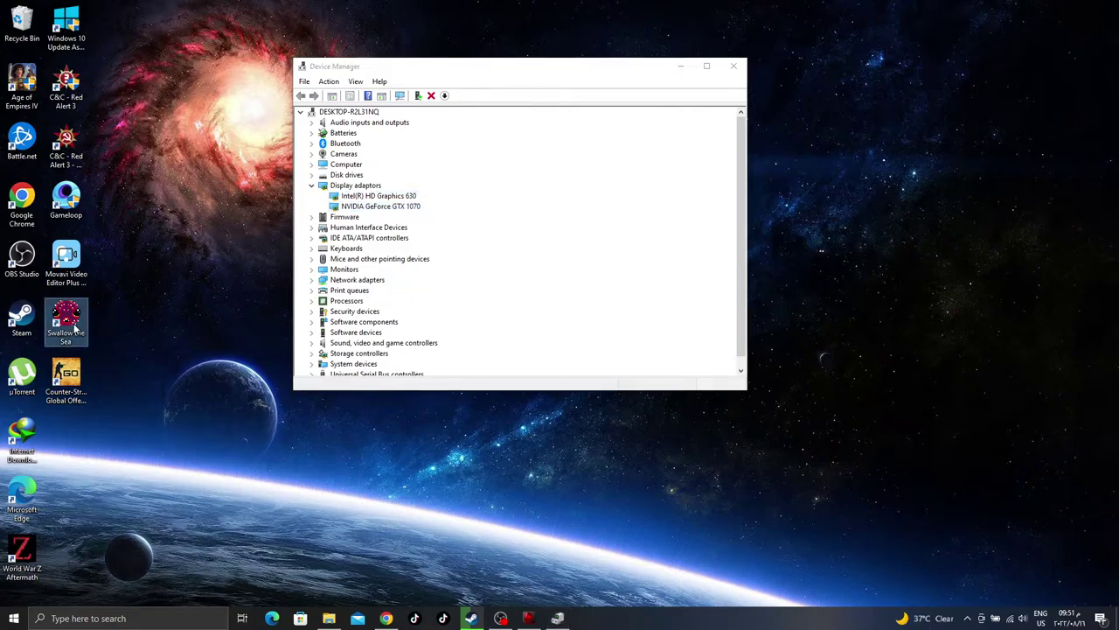
right_click(74, 328)
click(394, 197)
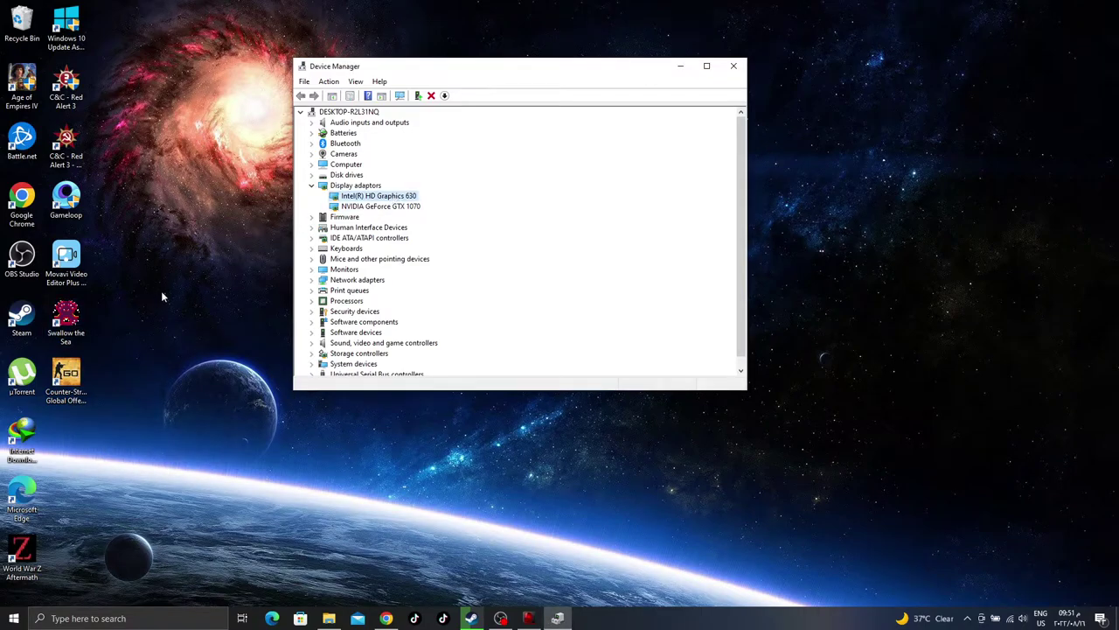
key(Down)
click(77, 326)
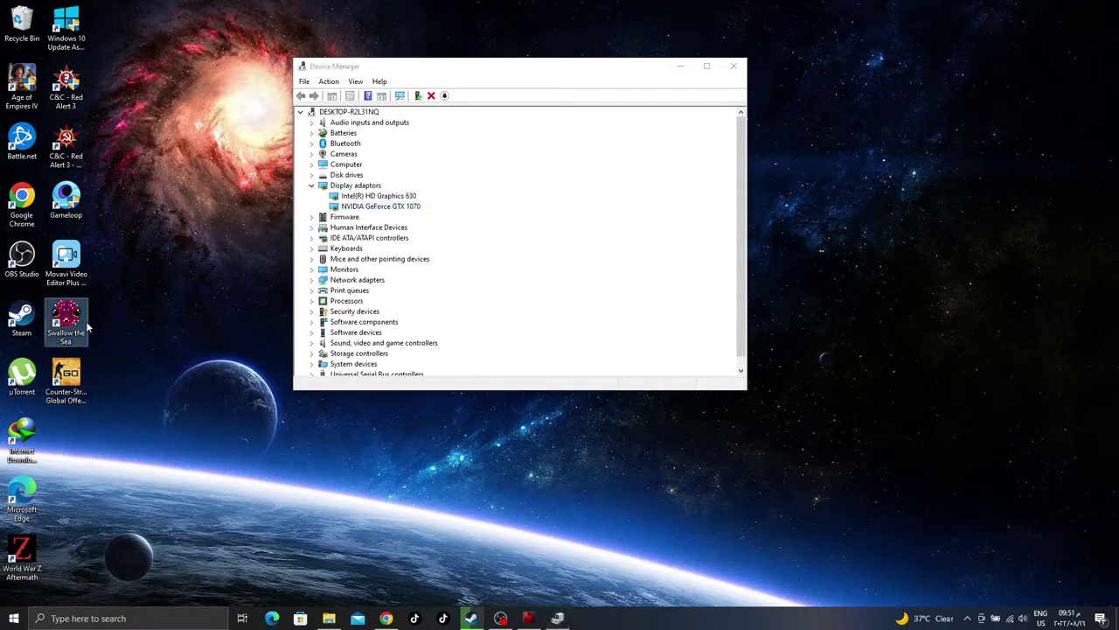
click(181, 231)
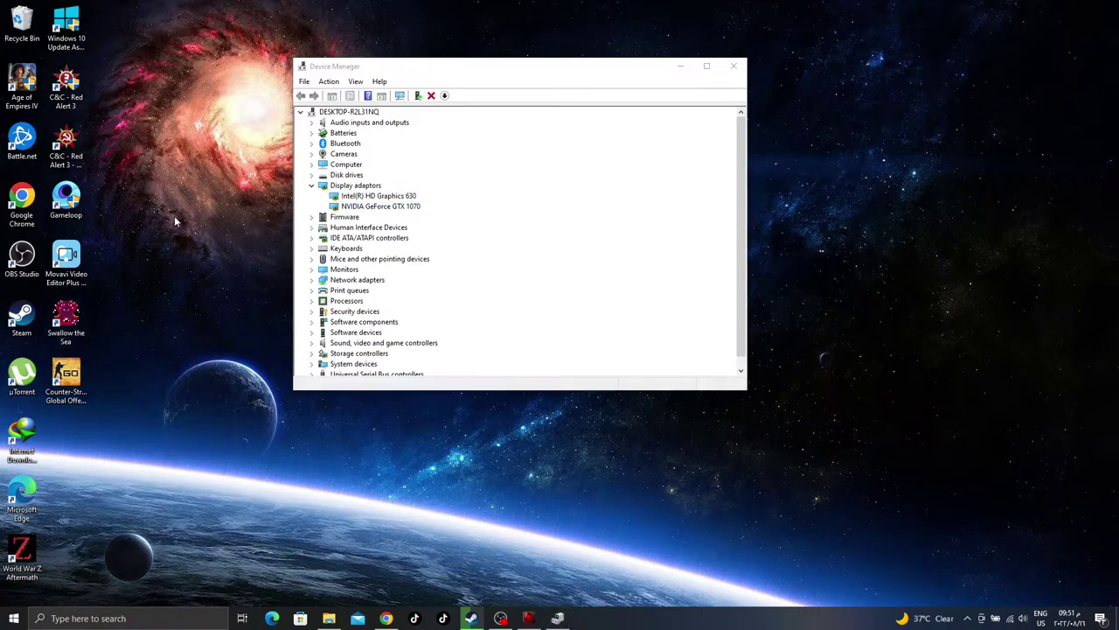
click(404, 207)
click(399, 199)
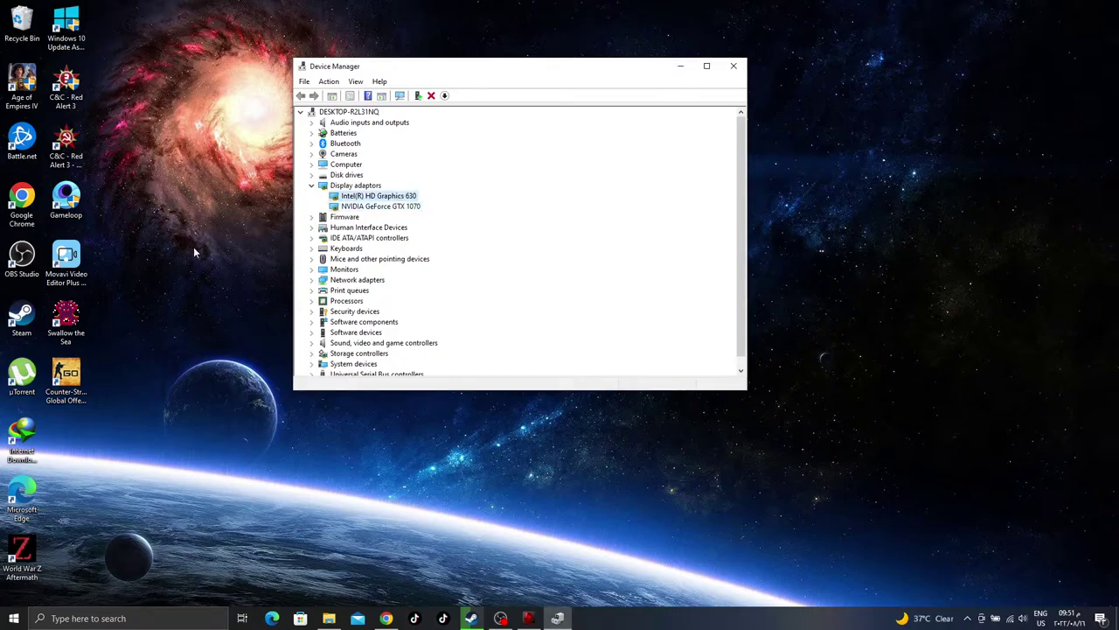
click(183, 301)
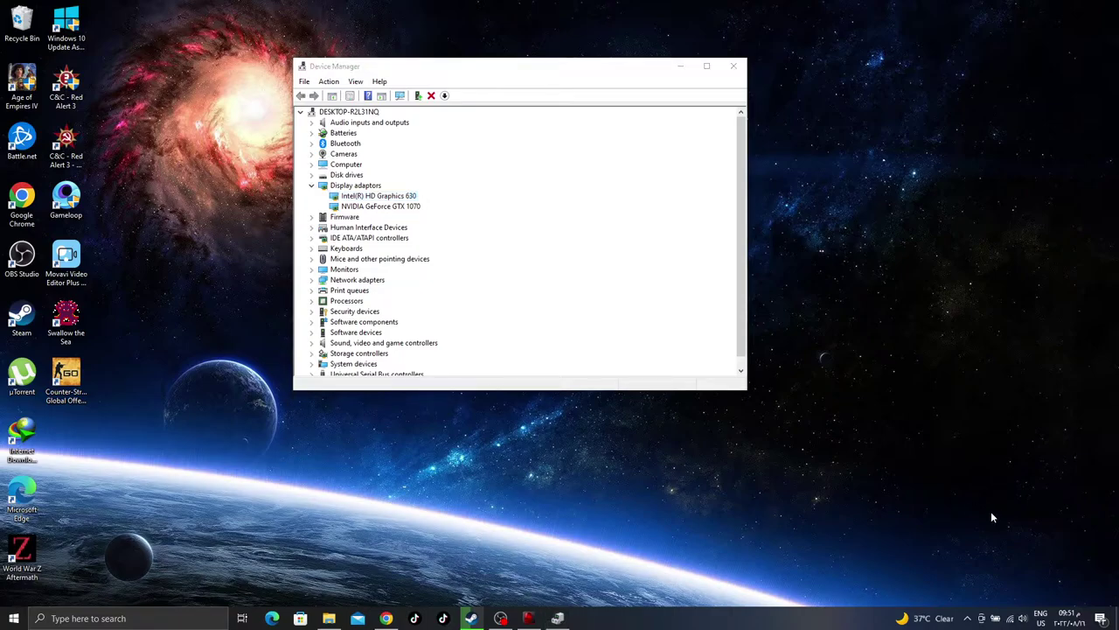
Step: Open NVIDIA Control Panel and move its window clear of the desktop icons
click(967, 617)
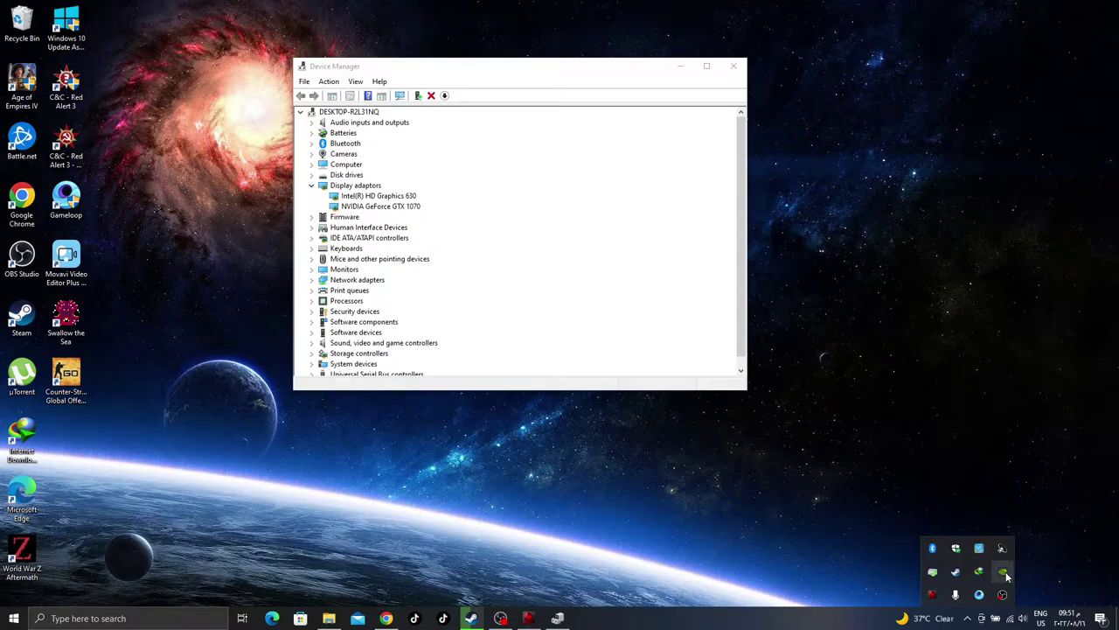
mouse_move(513, 620)
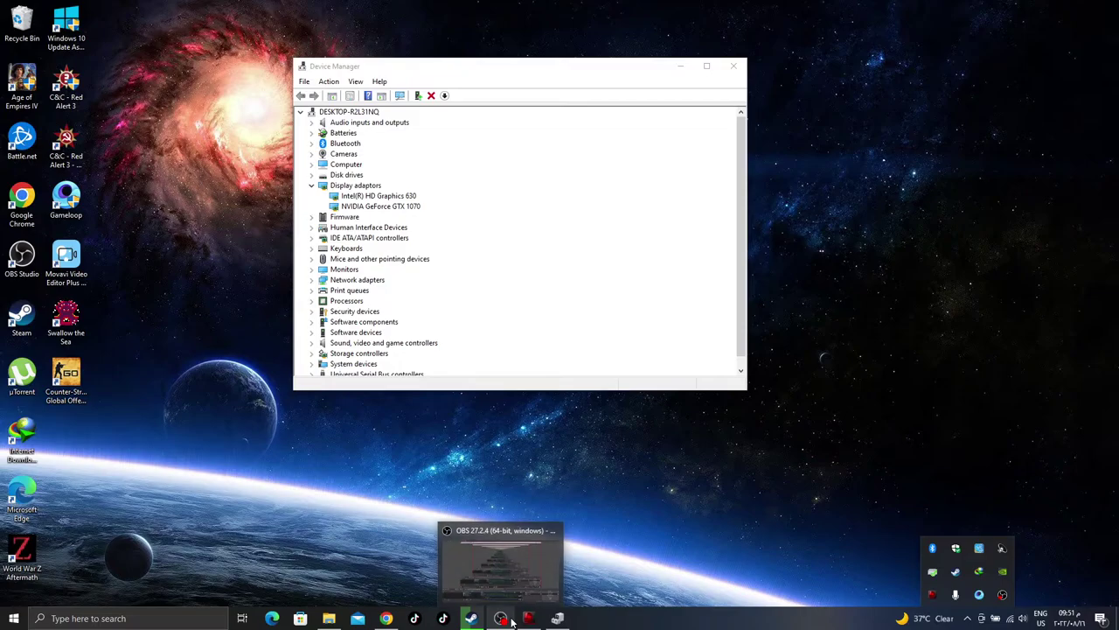
click(736, 530)
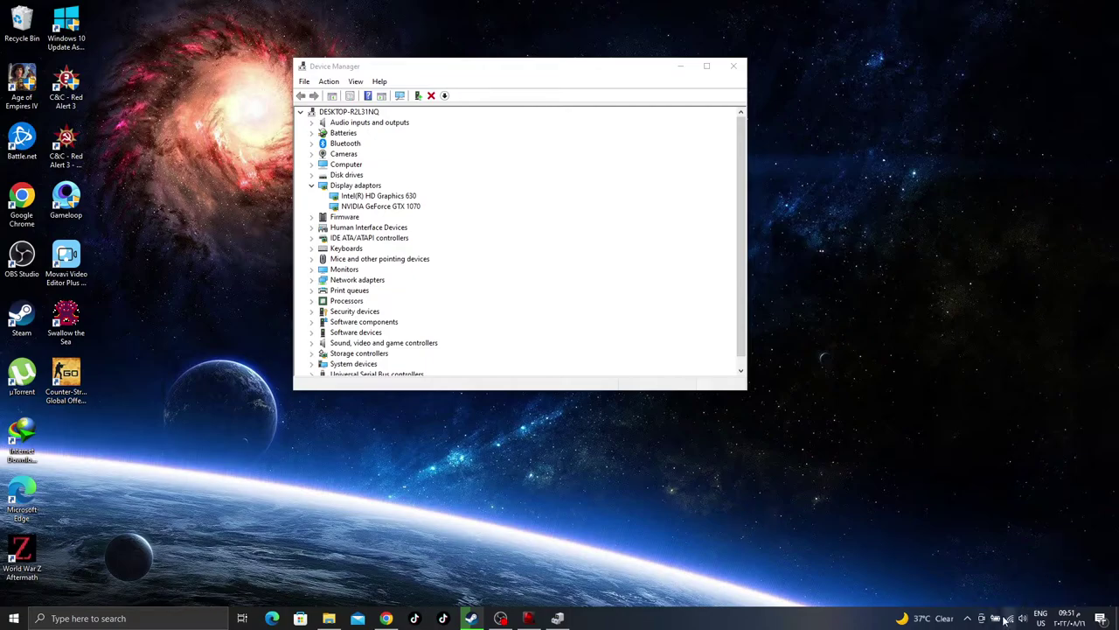
click(967, 619)
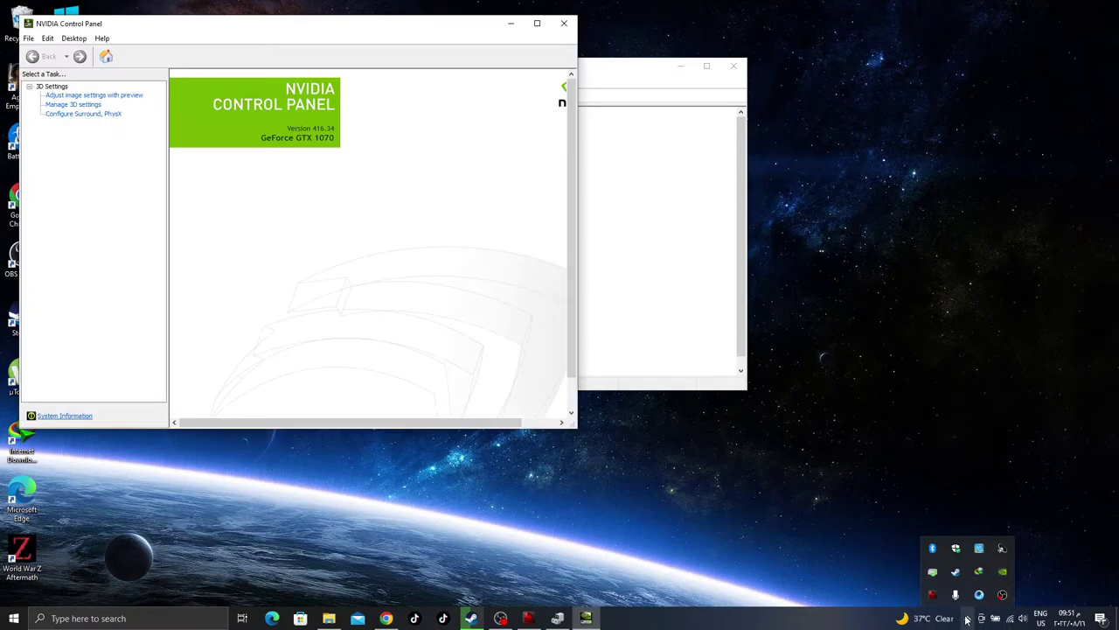
click(430, 34)
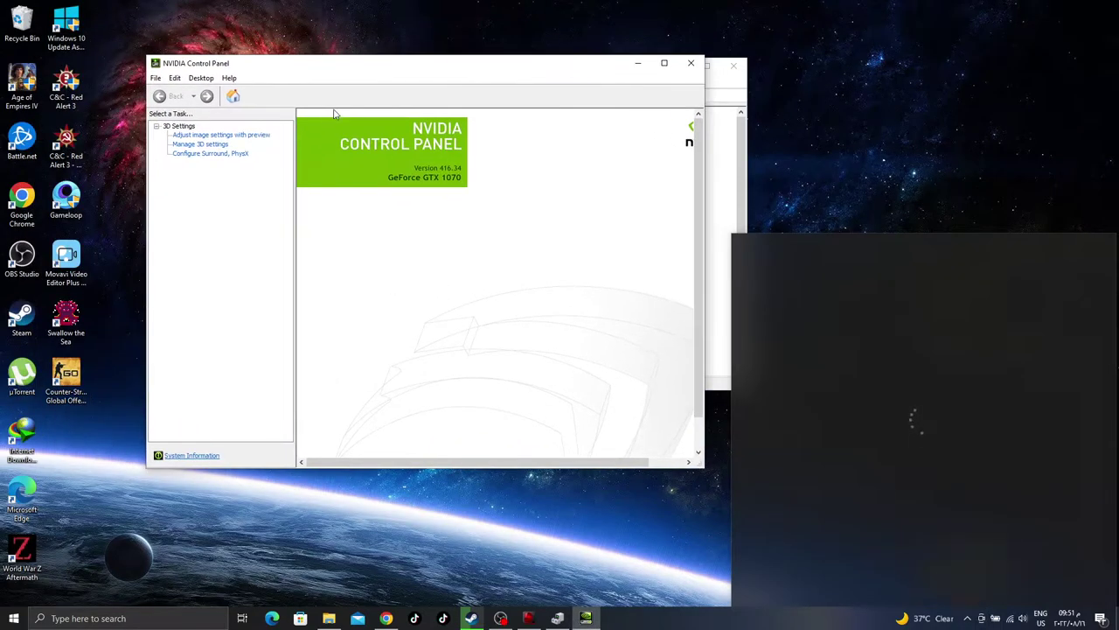
Step: In Manage 3D settings, set the global preferred graphics processor to High-performance NVIDIA processor
click(200, 144)
click(967, 620)
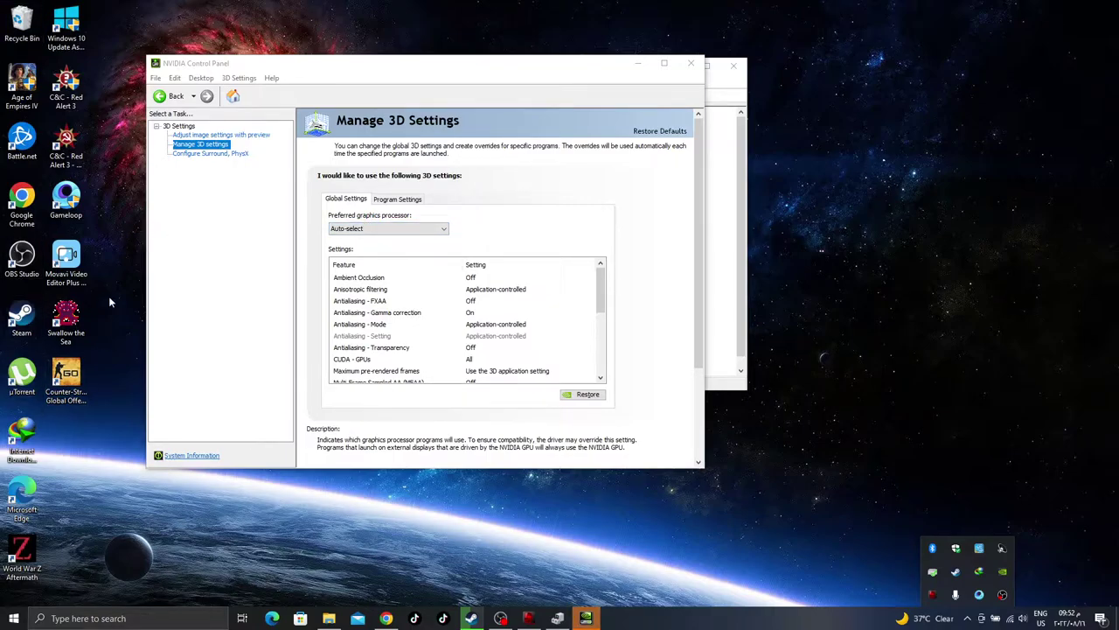
click(378, 232)
click(378, 232)
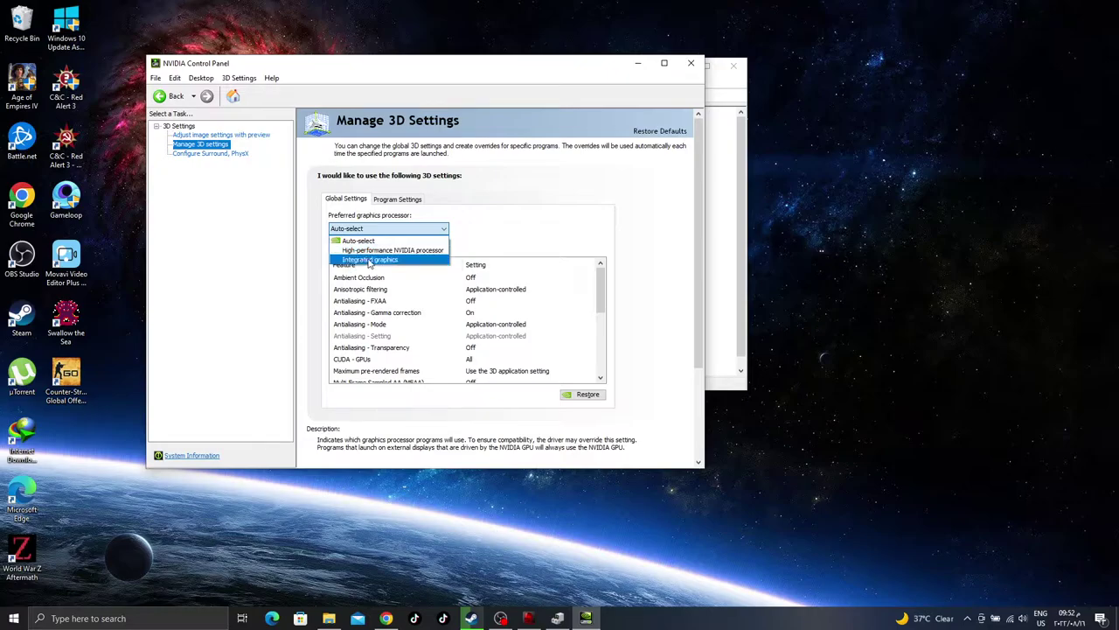
click(398, 250)
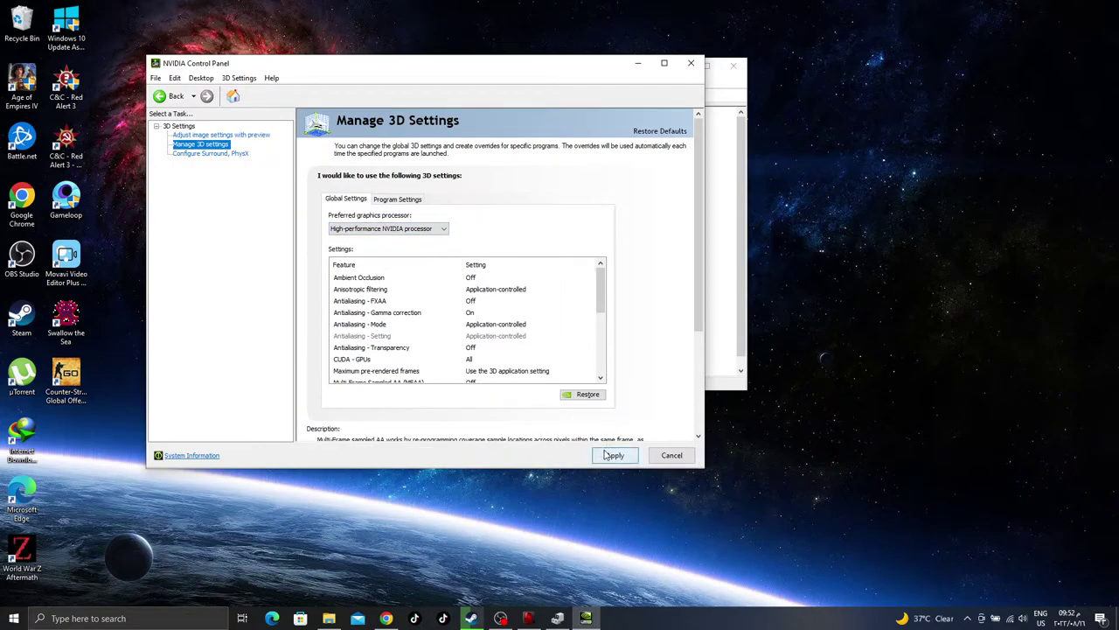
Step: In the program-specific 3D settings, select Control (control.exe) and review its graphics processor options, keeping the global setting
click(404, 199)
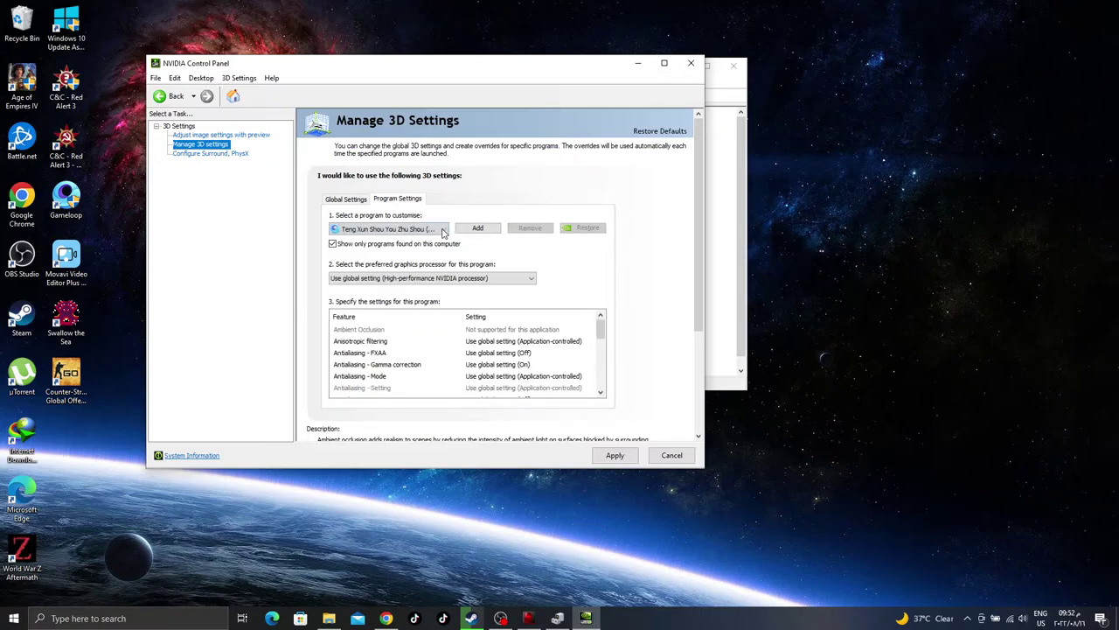
click(444, 229)
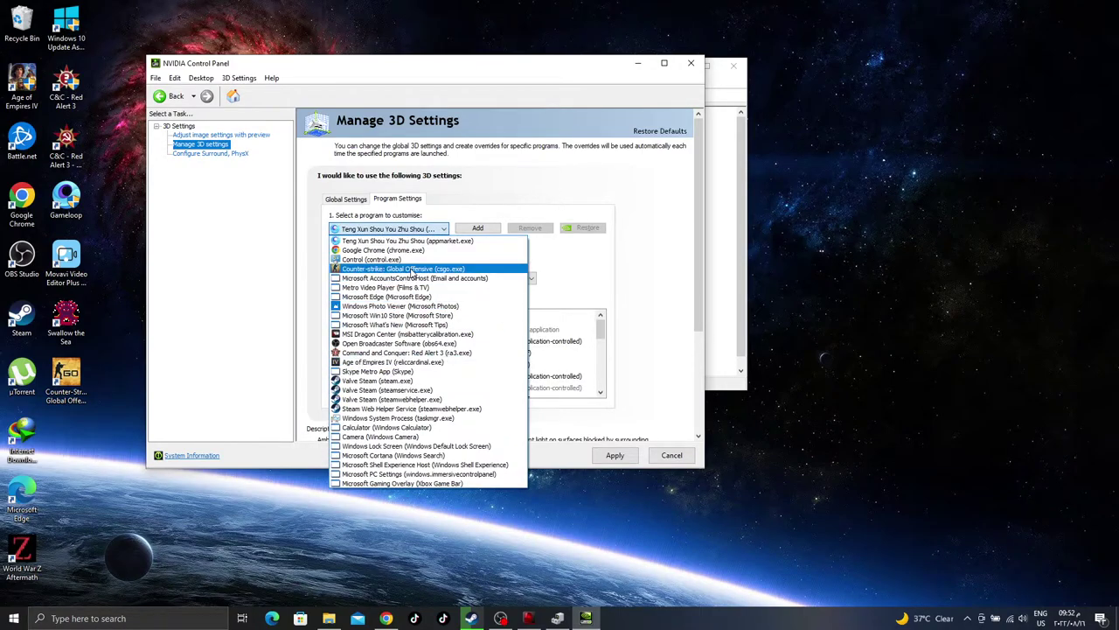
click(415, 259)
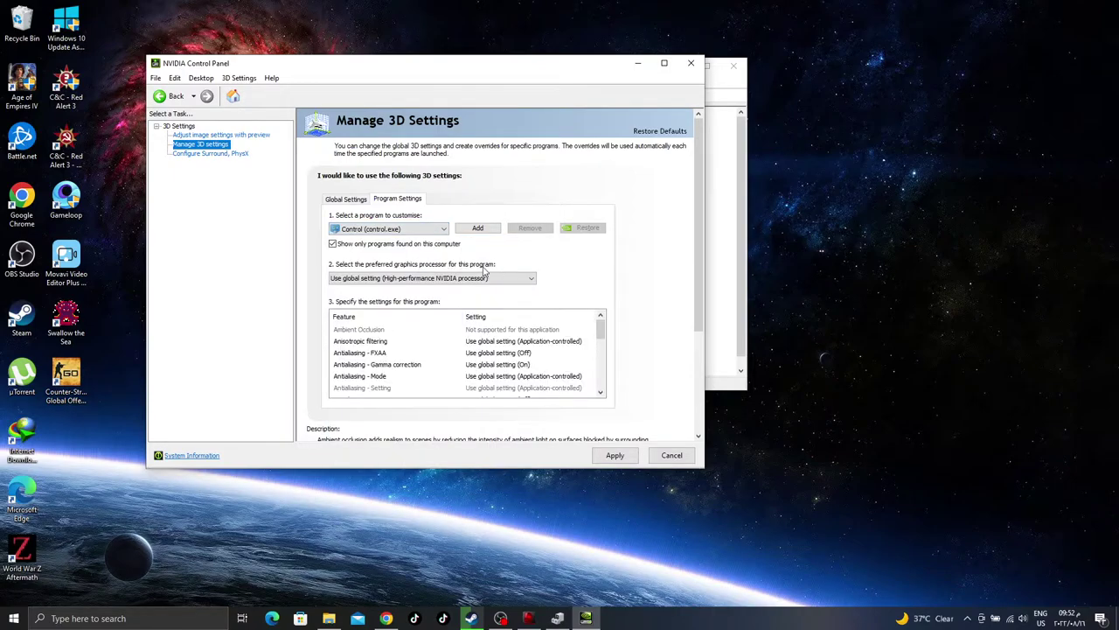
click(445, 278)
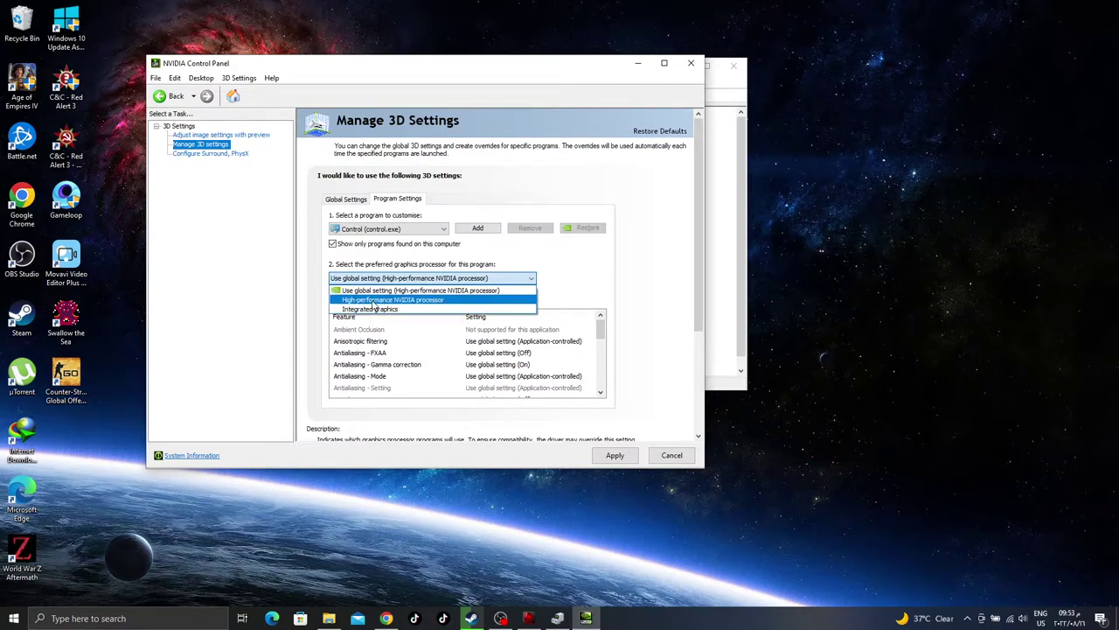
click(438, 290)
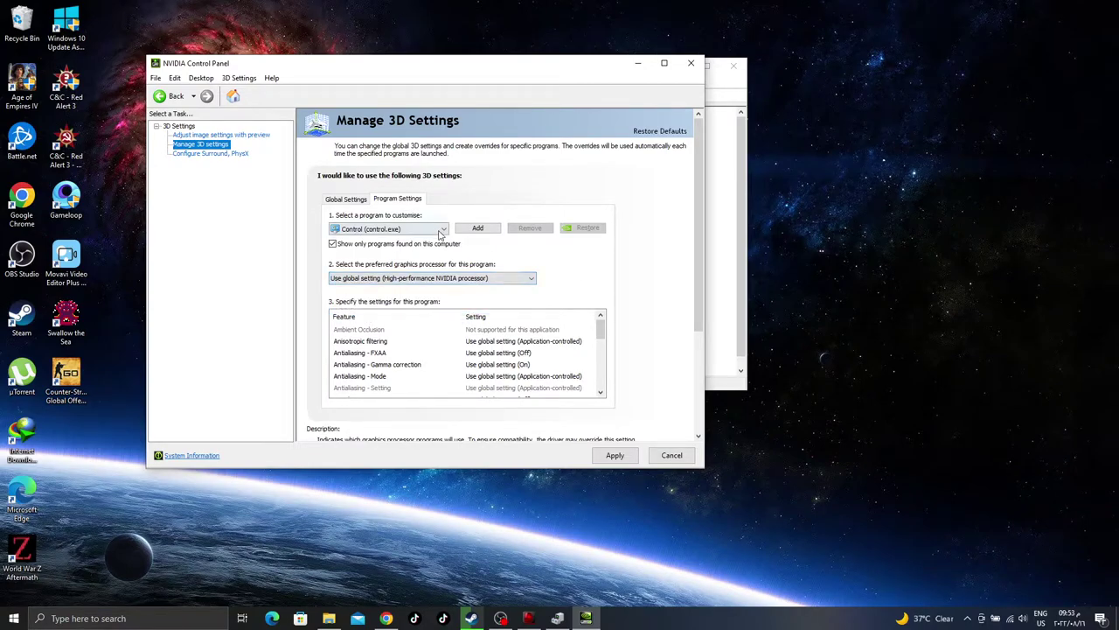
Step: Select Counter-strike: Global Offensive (csgo.exe) and review its preferred graphics processor options without changing them
click(443, 229)
click(396, 271)
click(396, 277)
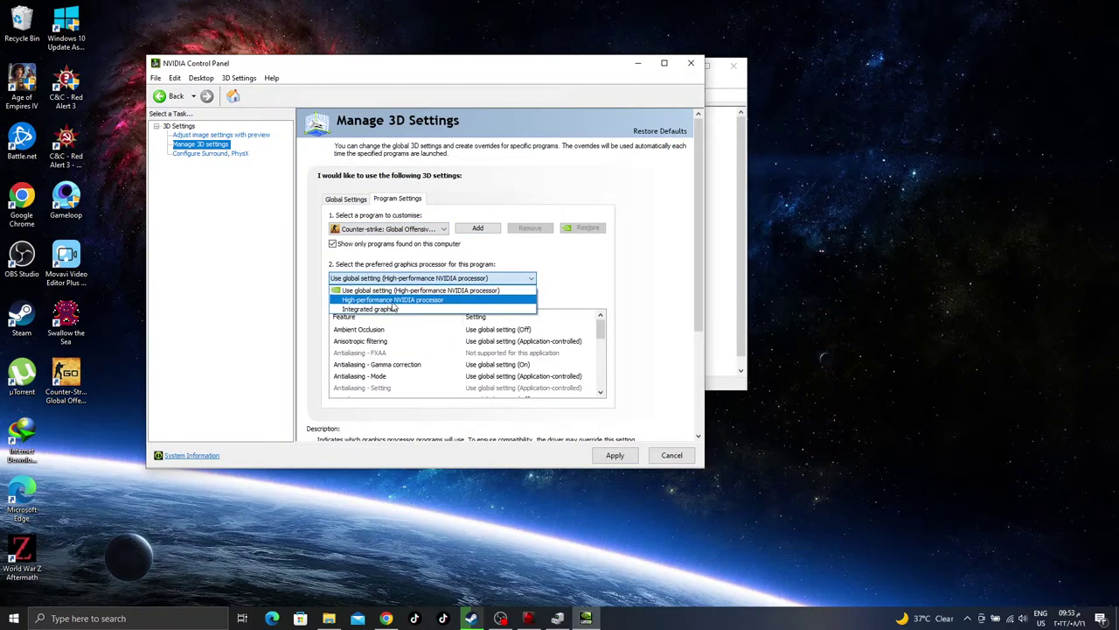
click(559, 265)
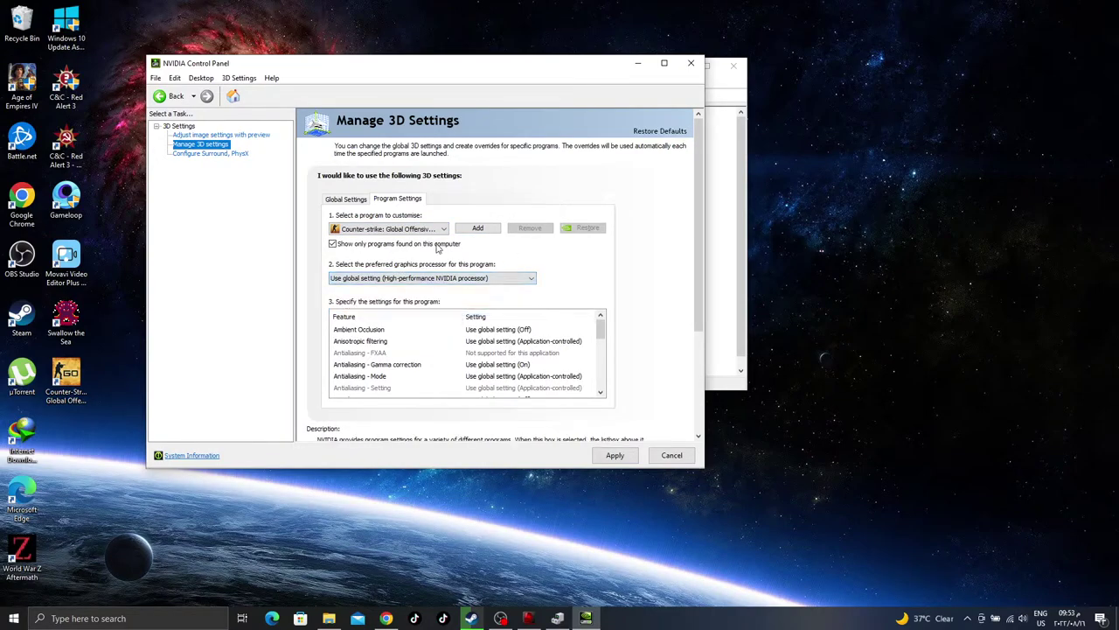
Step: Return to the global 3D settings to cancel the pending changes, and close the Device Manager window
click(350, 199)
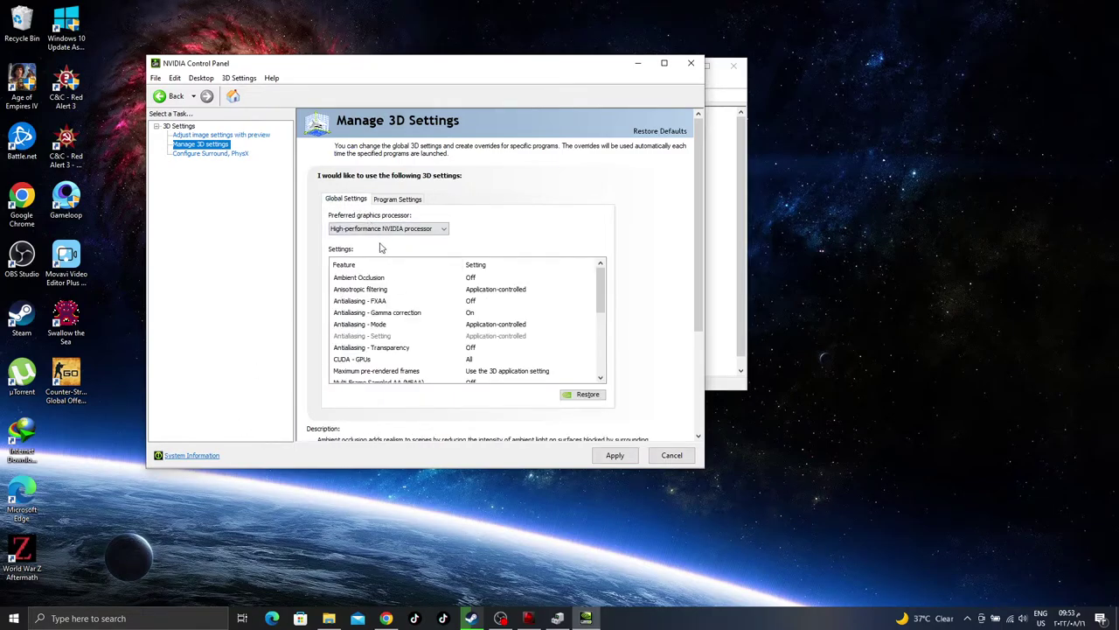
click(667, 459)
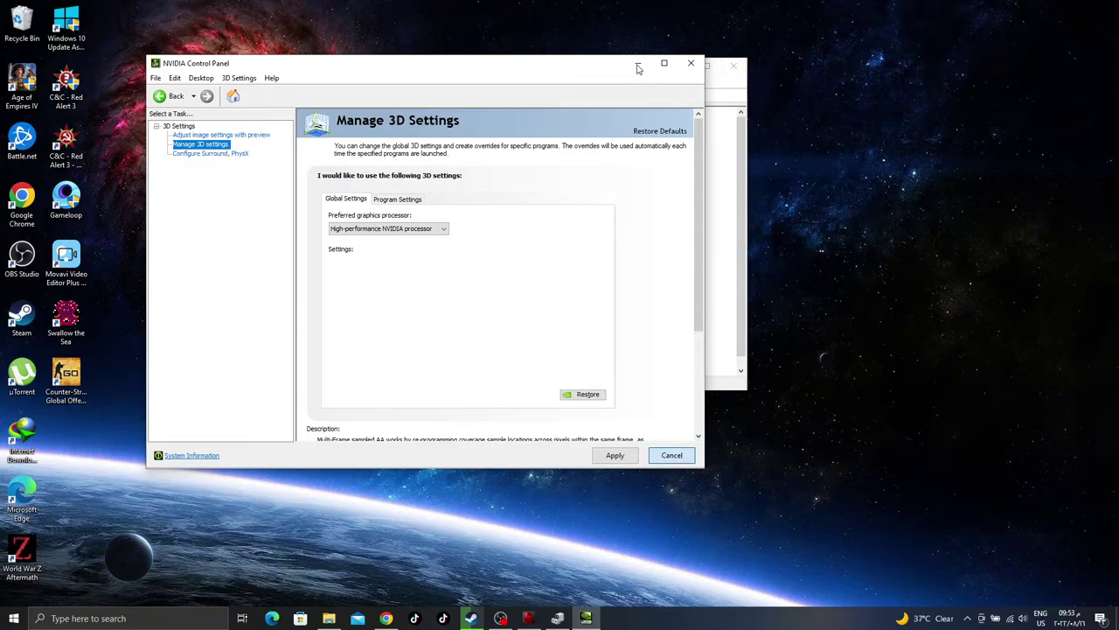
click(729, 66)
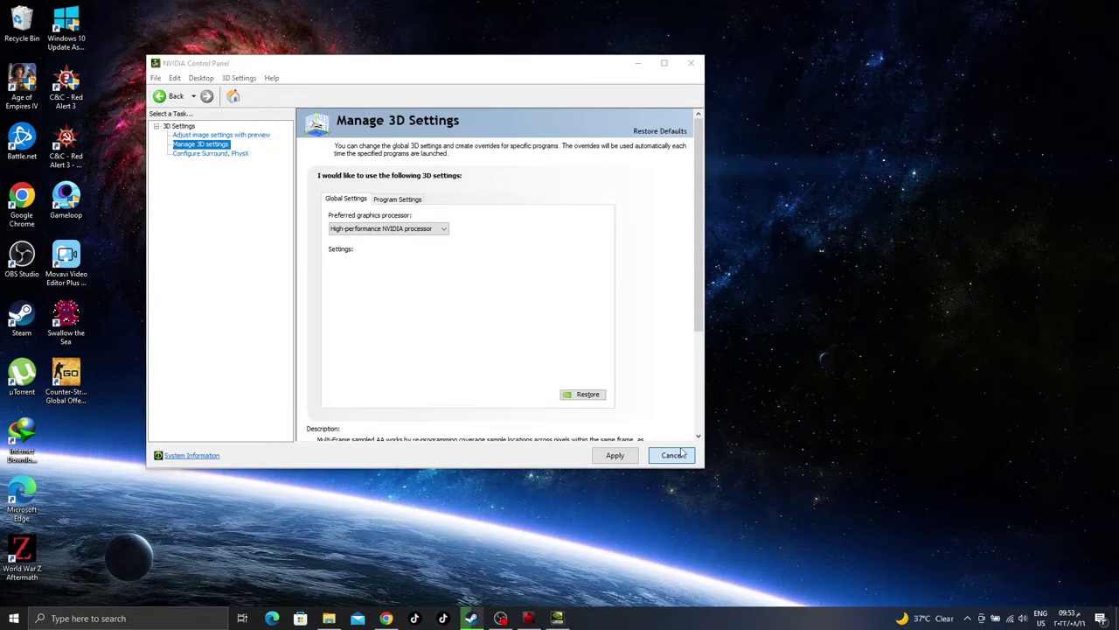
Step: Close NVIDIA Control Panel and bring up the MSI Dragon Center window
click(695, 65)
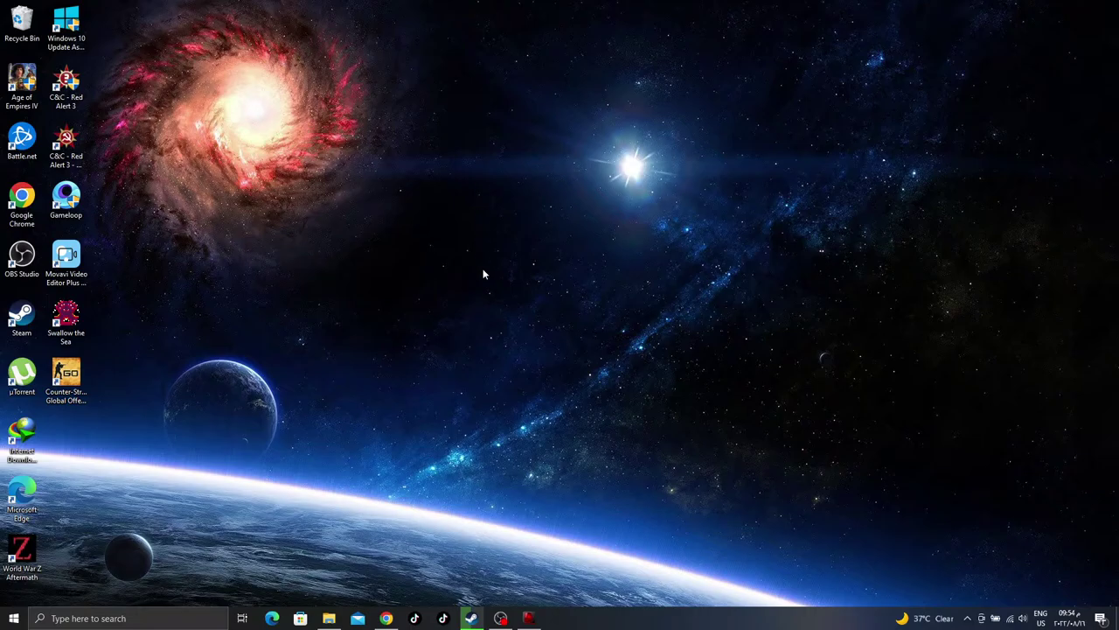
click(472, 617)
click(528, 619)
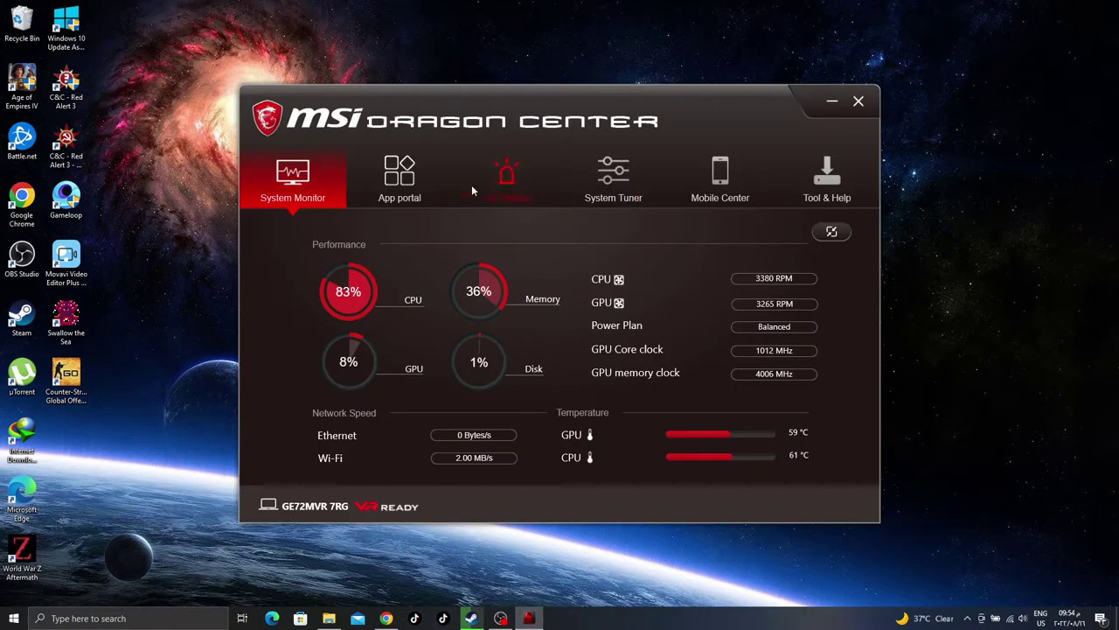
Step: In the System Tuner, set the Shift mode to Sport and the fan speed to Cooler Boost
click(629, 177)
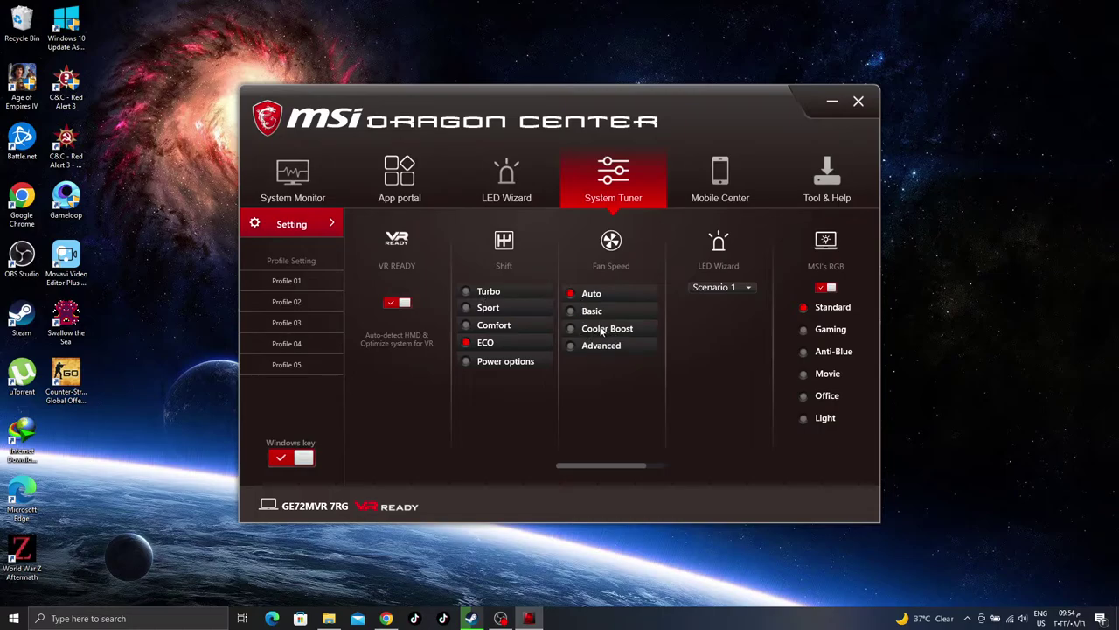
click(469, 312)
click(574, 330)
Step: Open the Windows Power Options and reposition the window over Dragon Center to review the available power plans
right_click(998, 620)
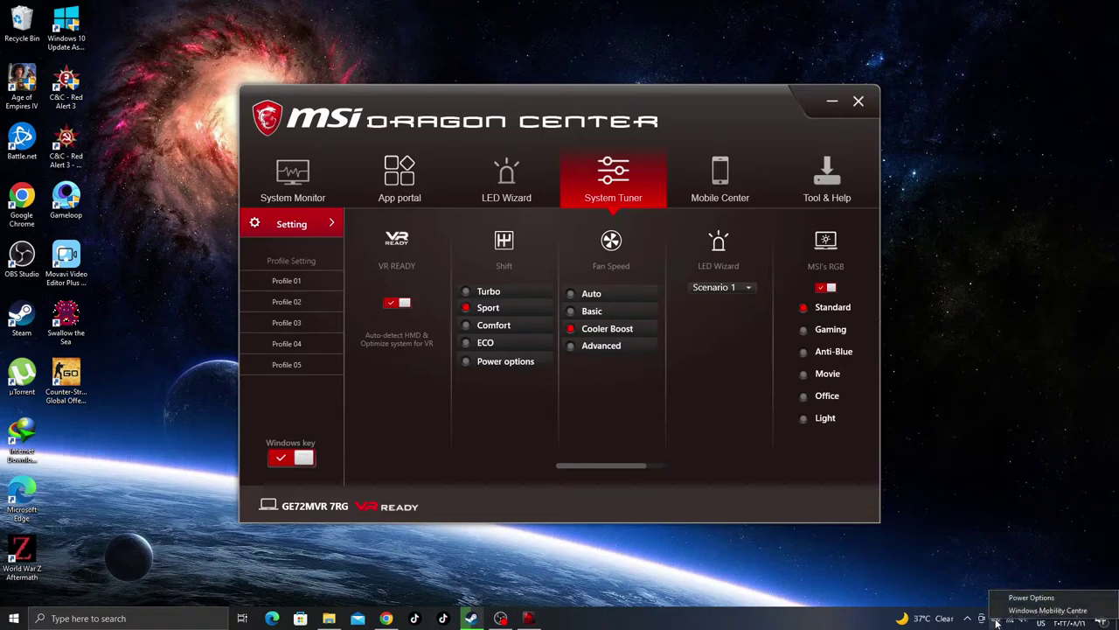
click(1010, 600)
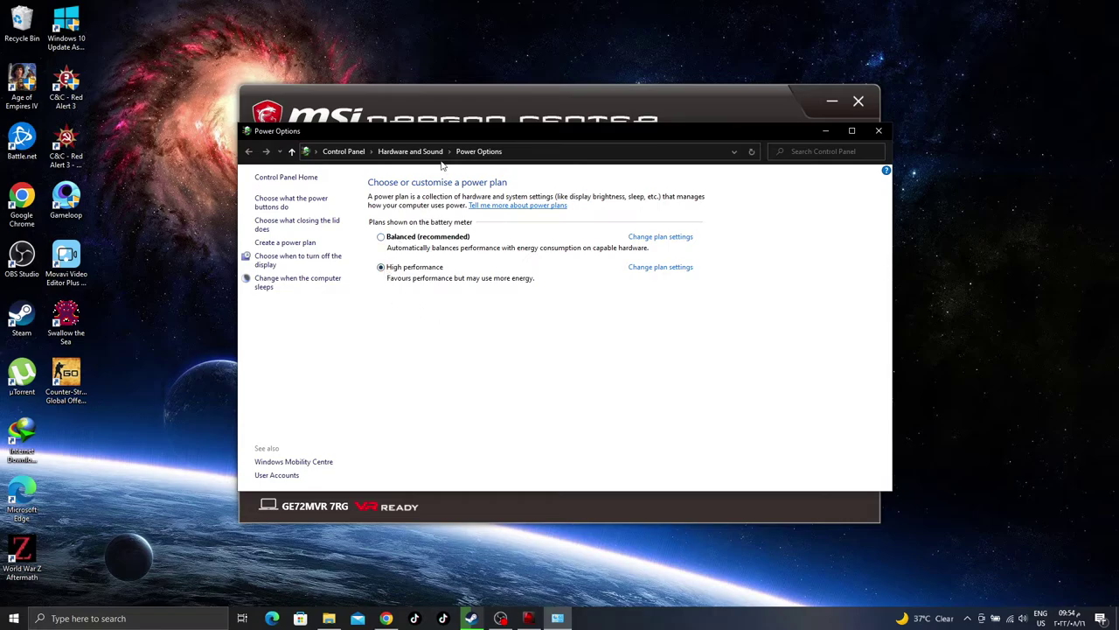
drag(476, 129, 702, 97)
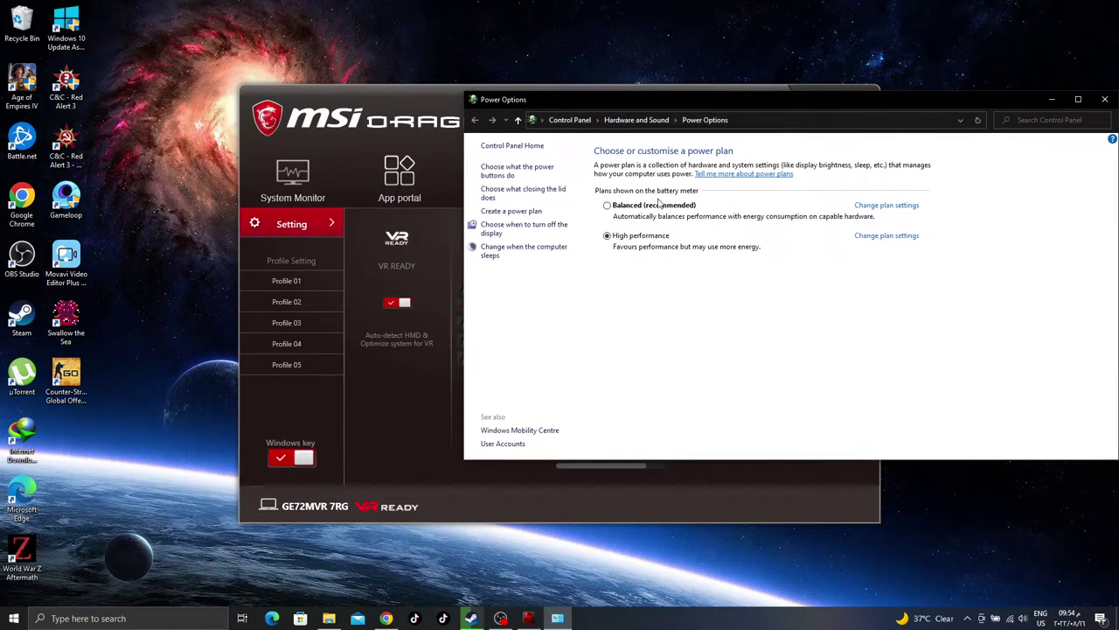
drag(688, 99, 766, 95)
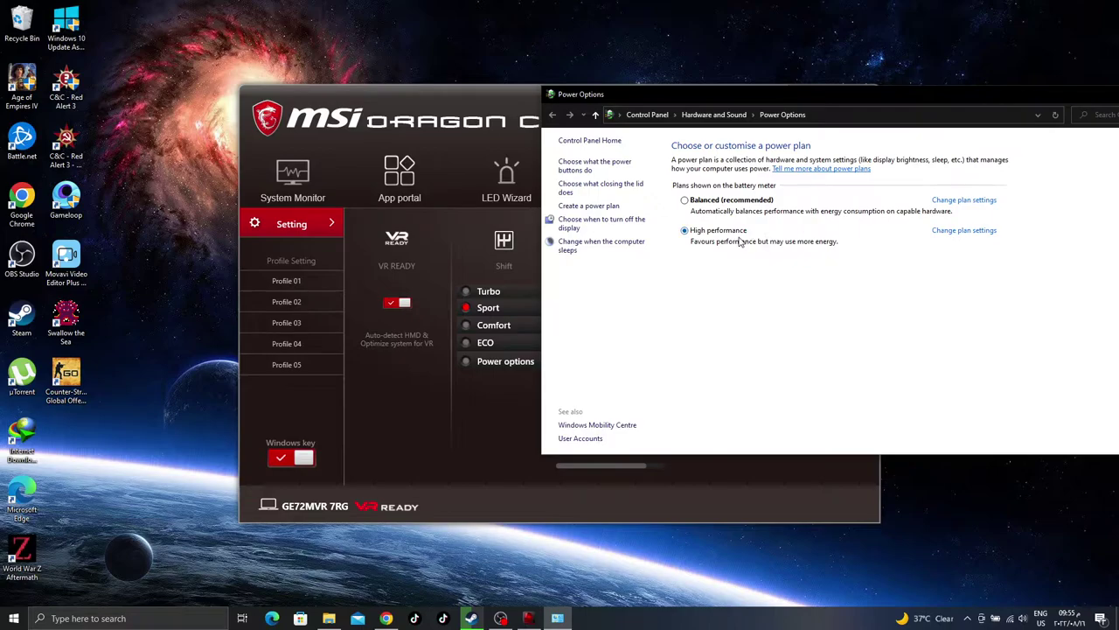
drag(930, 103, 764, 124)
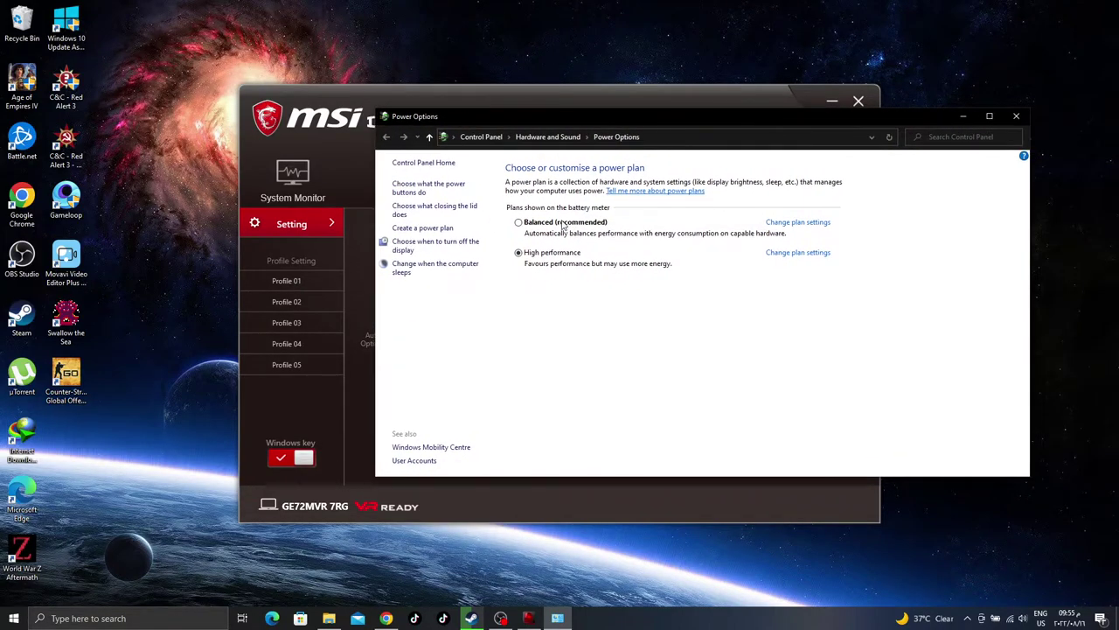
drag(562, 112, 461, 152)
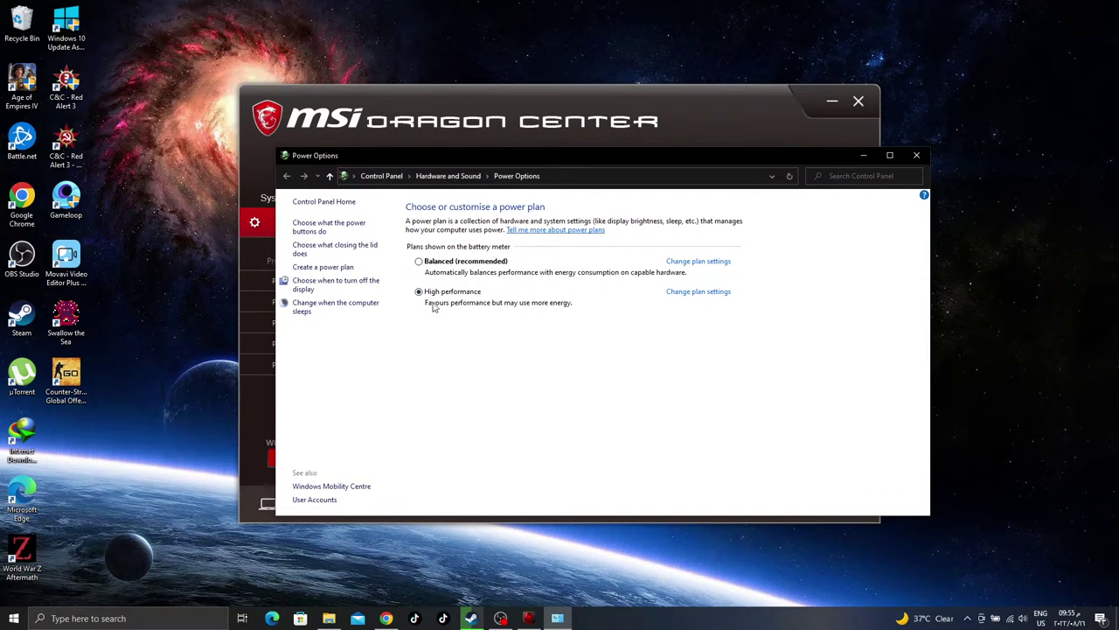
drag(802, 155, 853, 170)
Step: Try the Turbo Shift mode, change Shift to Comfort, and bring Dragon Center in front of the Power Options window
click(467, 294)
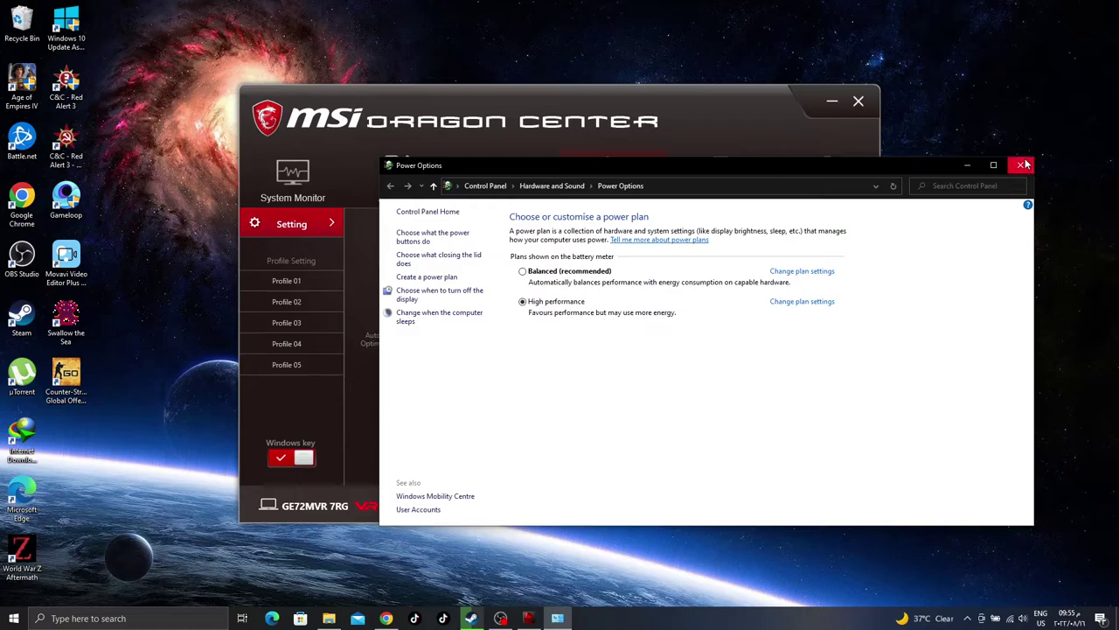
drag(656, 165, 825, 147)
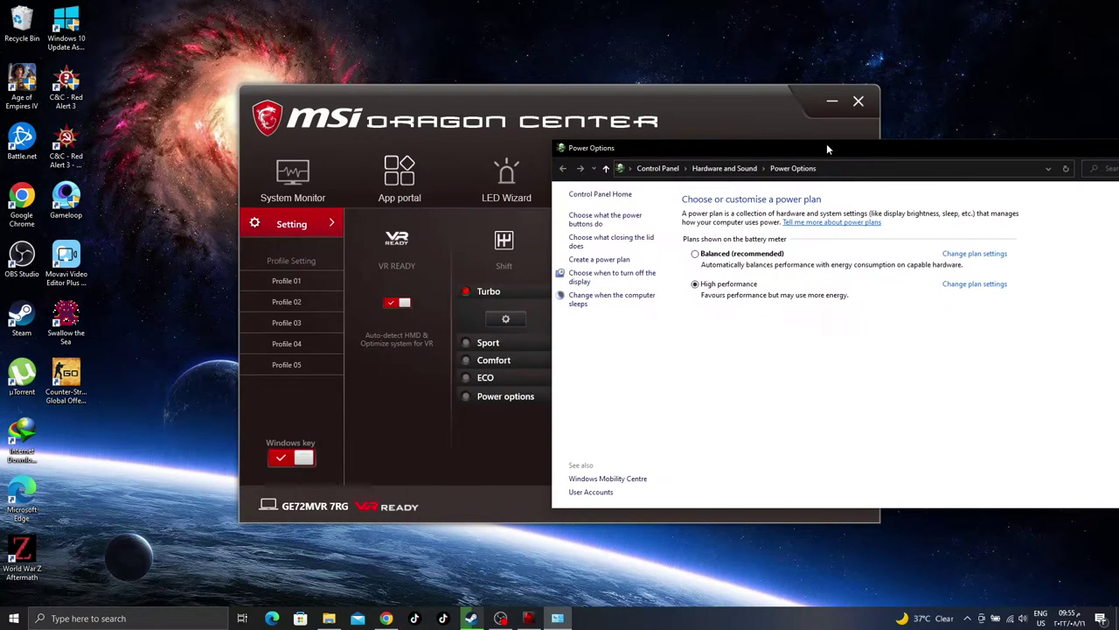
click(466, 368)
drag(975, 149, 576, 172)
click(740, 176)
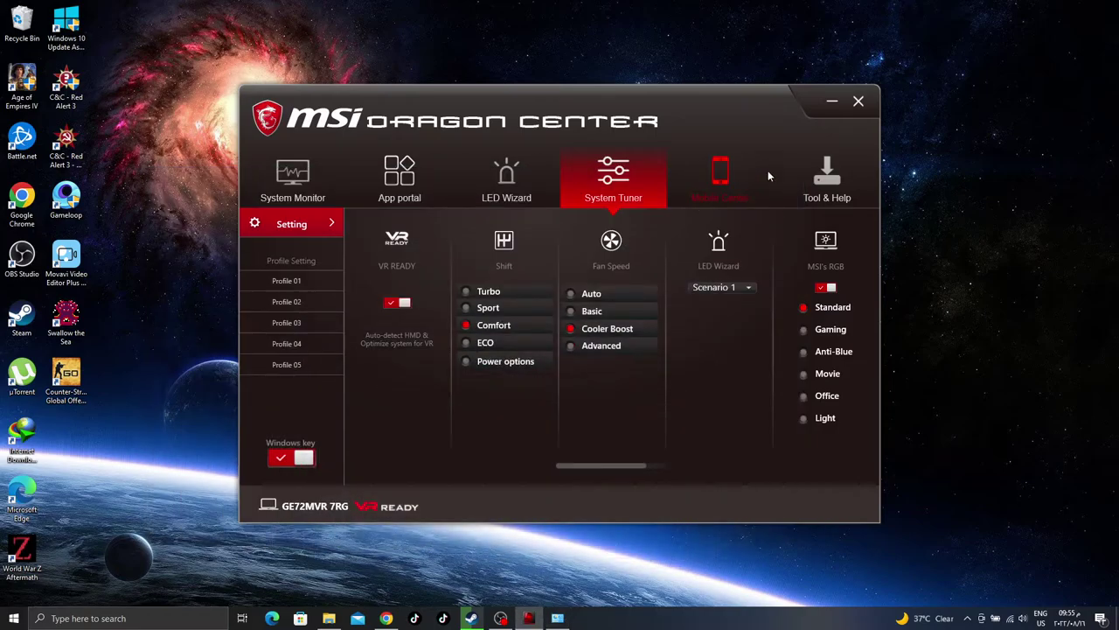
drag(702, 109, 701, 92)
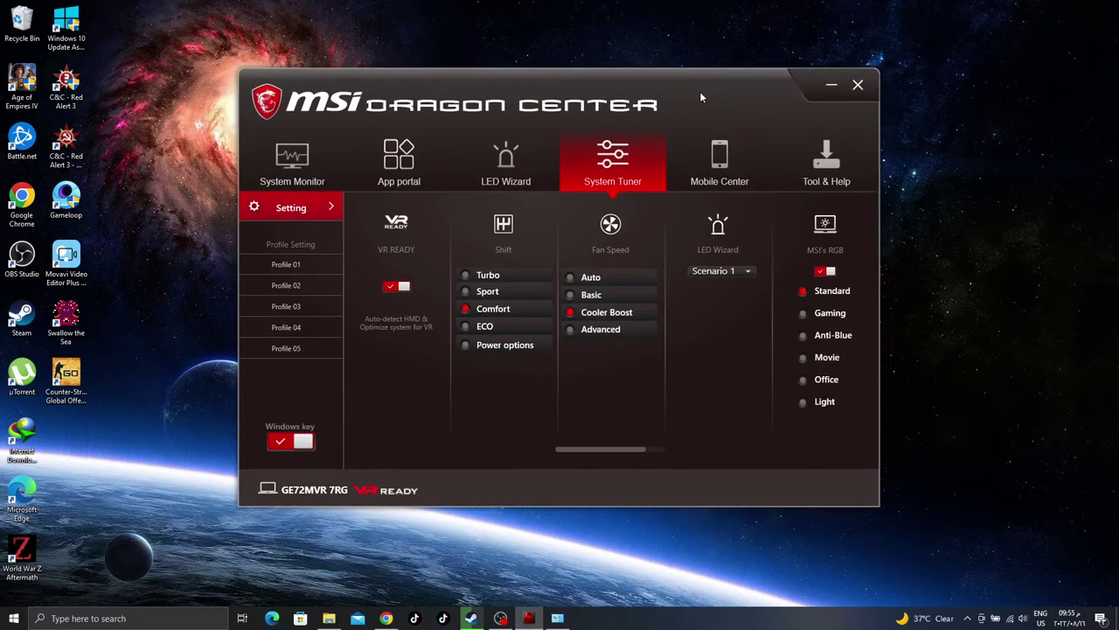
Step: Switch to Google Chrome and open google.com in a new tab
mouse_move(385, 619)
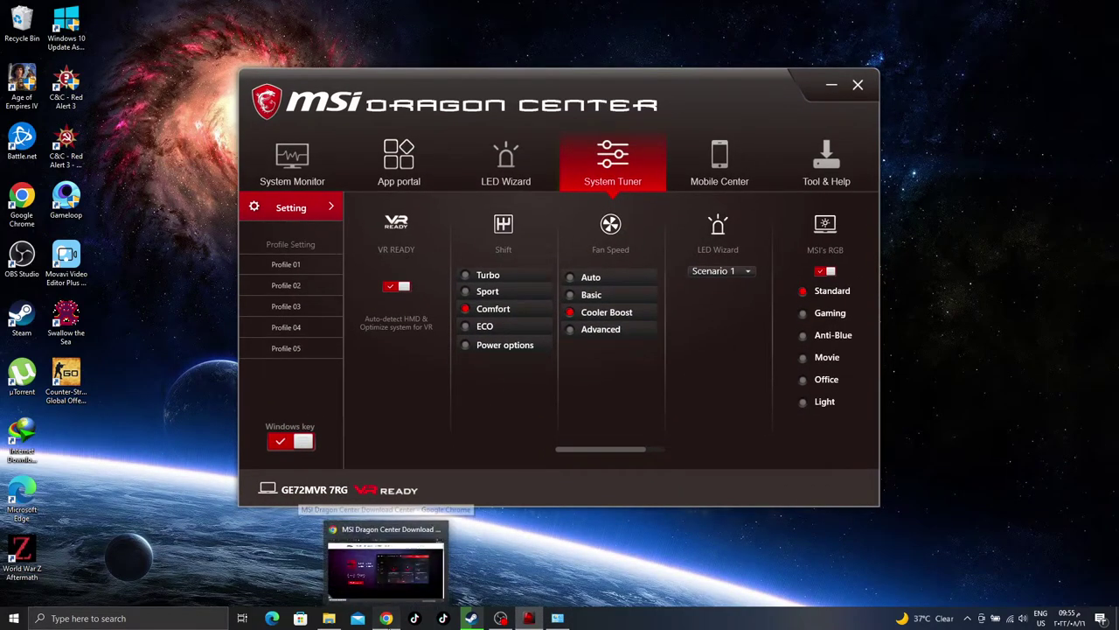
click(385, 560)
click(579, 10)
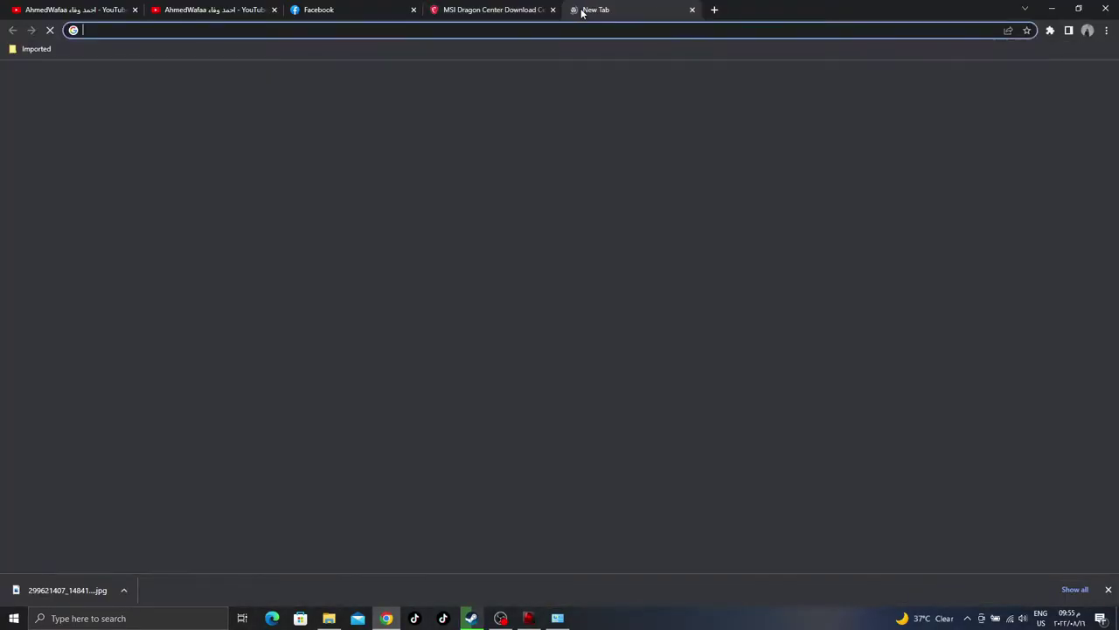
text(g)
key(Return)
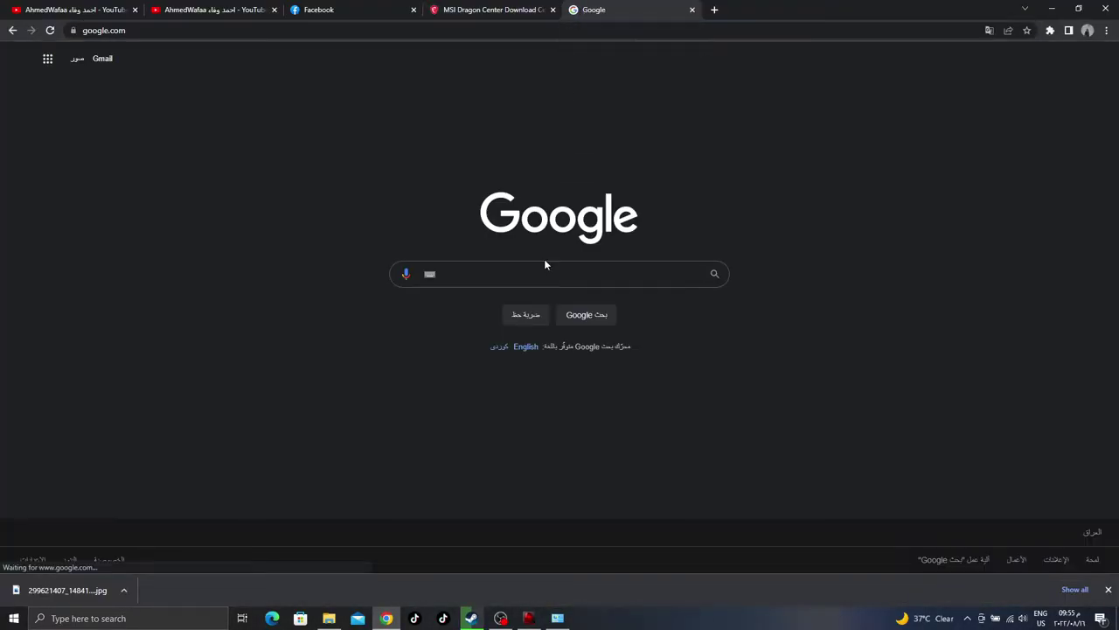
Step: Search Google for "msi ge72 mvr drivers" and open MSI's GE72MVR 7RG Apache Pro support page
click(609, 270)
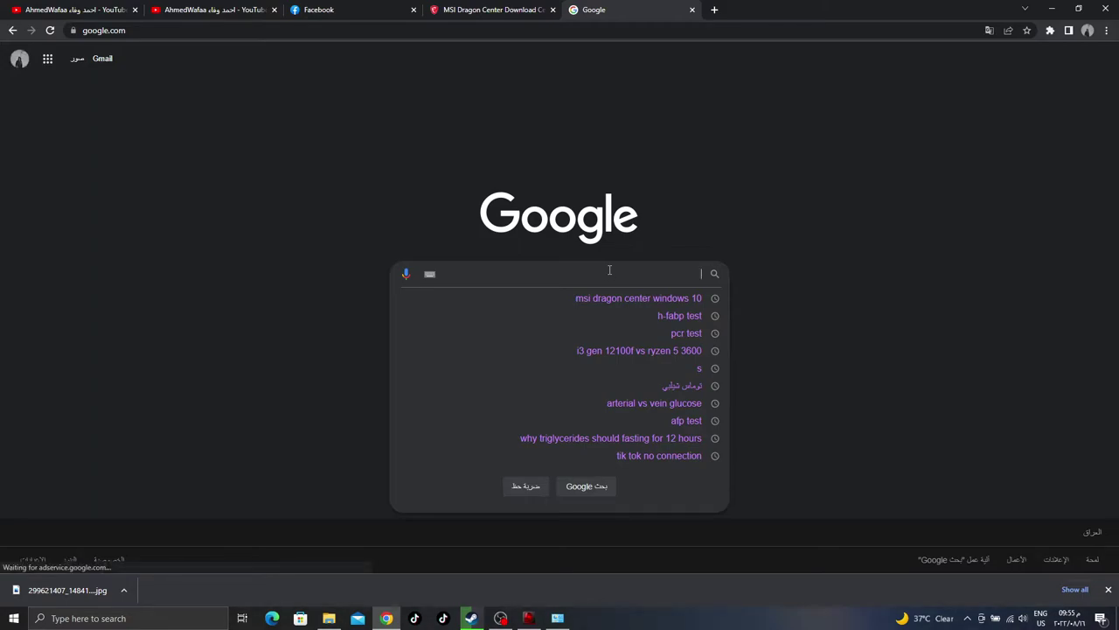
text(msi gh)
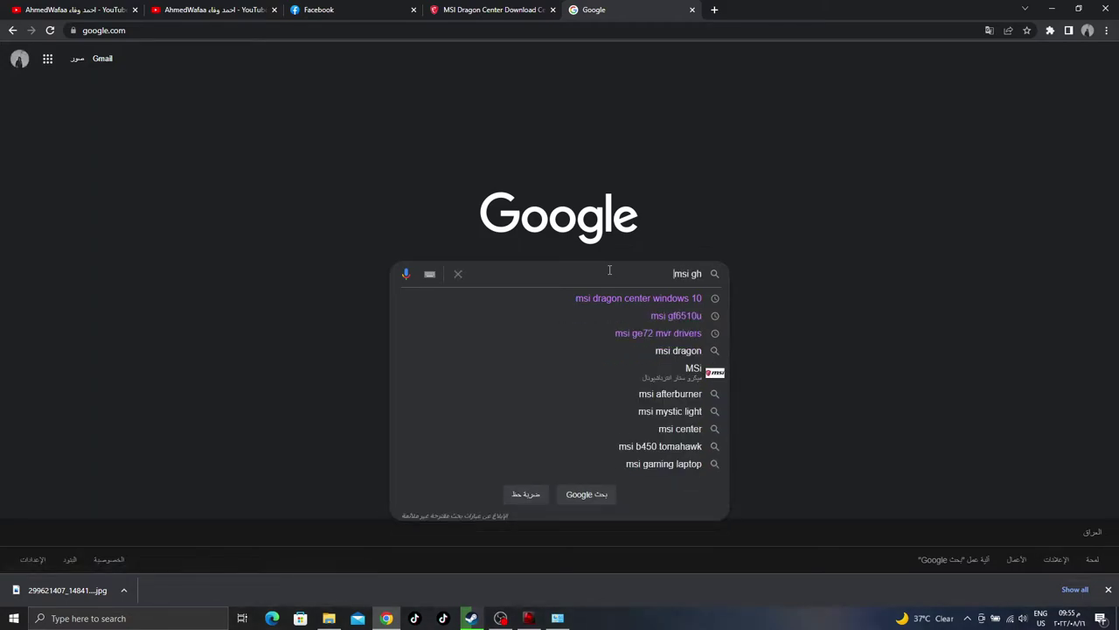
key(BackSpace)
text(e)
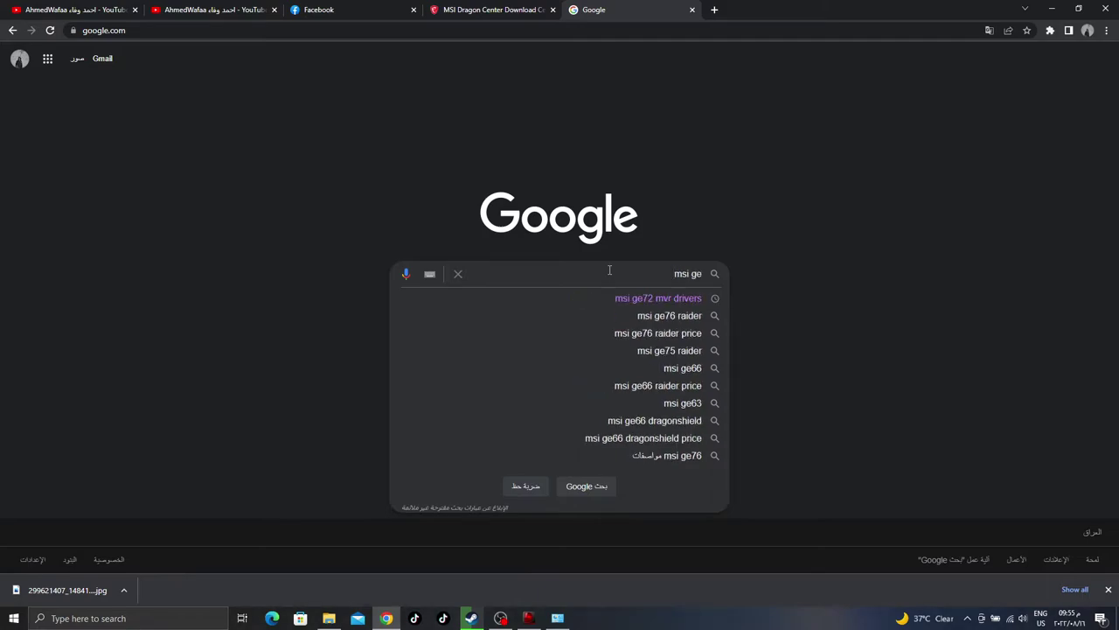
click(637, 299)
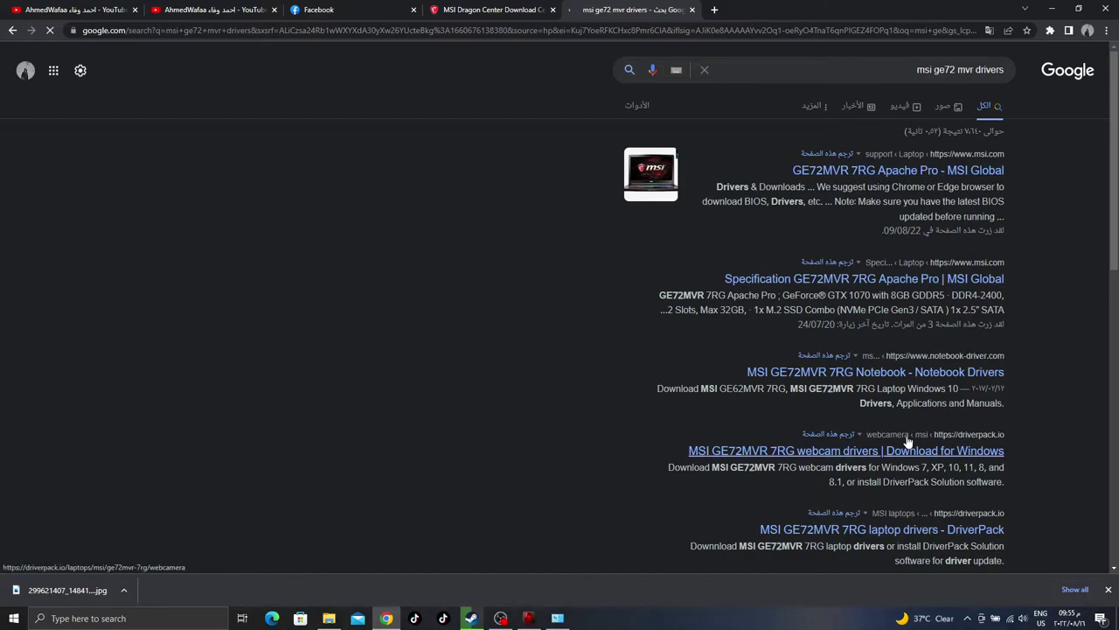
click(936, 171)
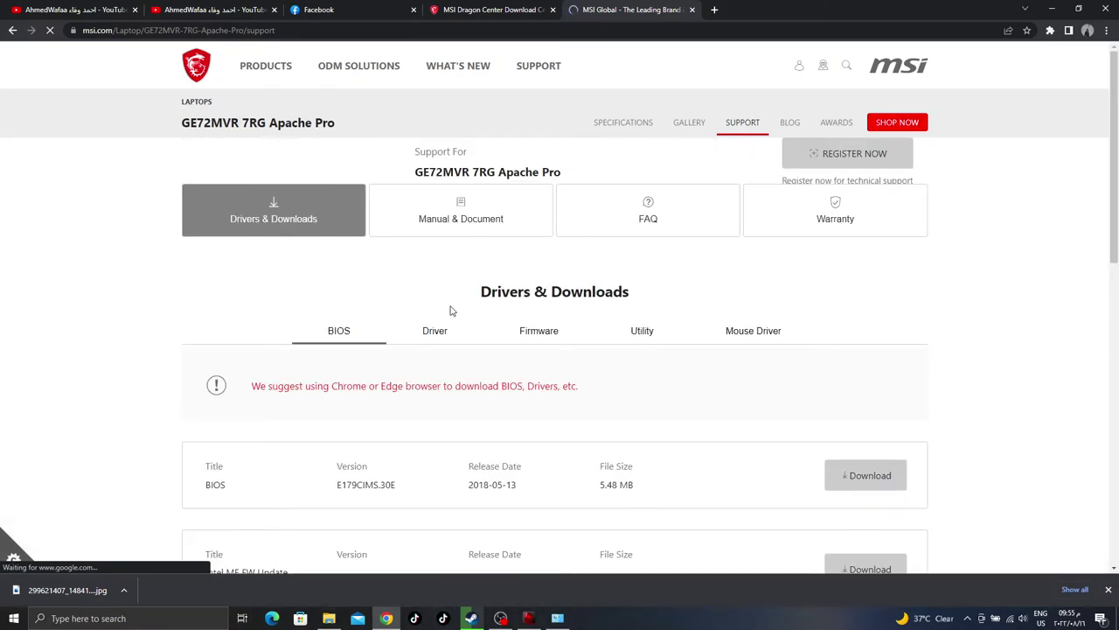
Step: Show the Utility downloads for the laptop and examine the MSI Dragon Center entry and its description
click(654, 332)
scroll(655, 300, down, 2)
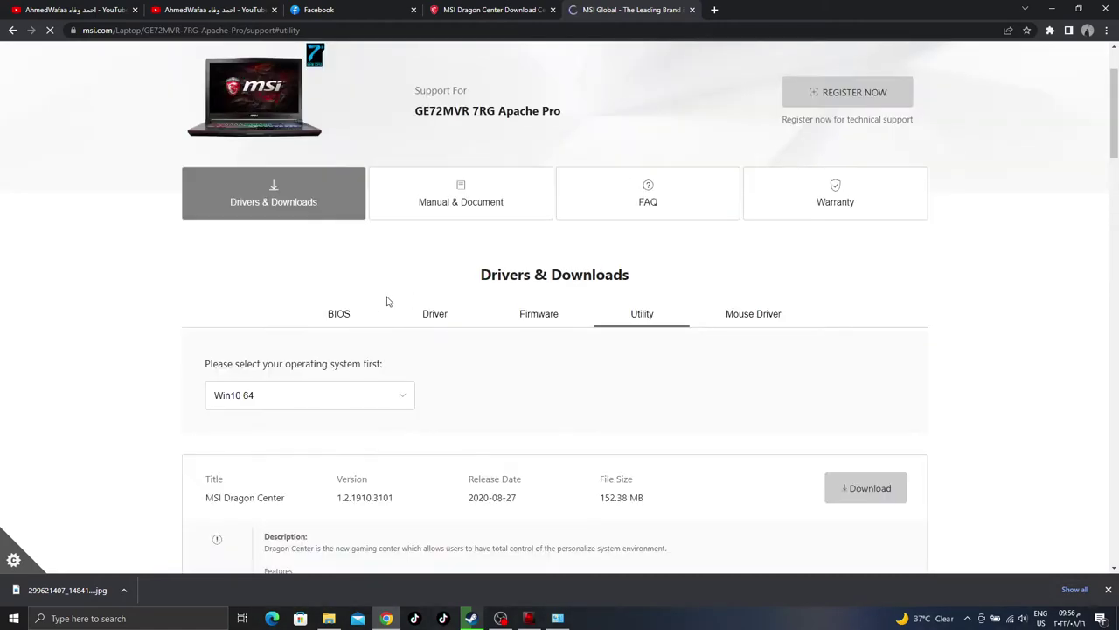
scroll(388, 300, down, 3)
scroll(612, 367, down, 1)
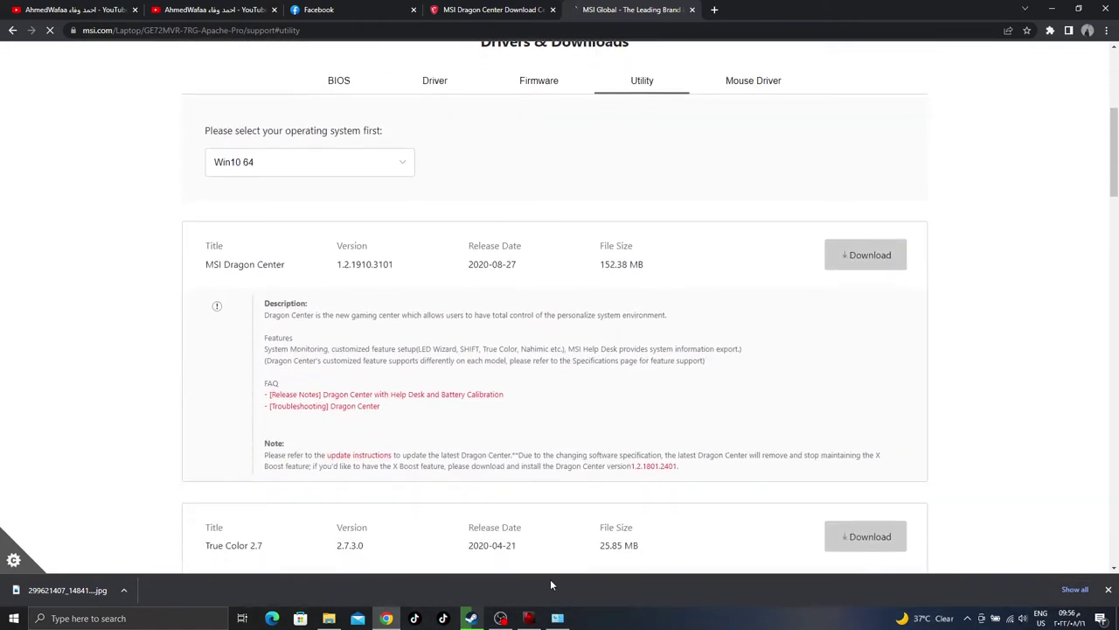
scroll(629, 384, down, 1)
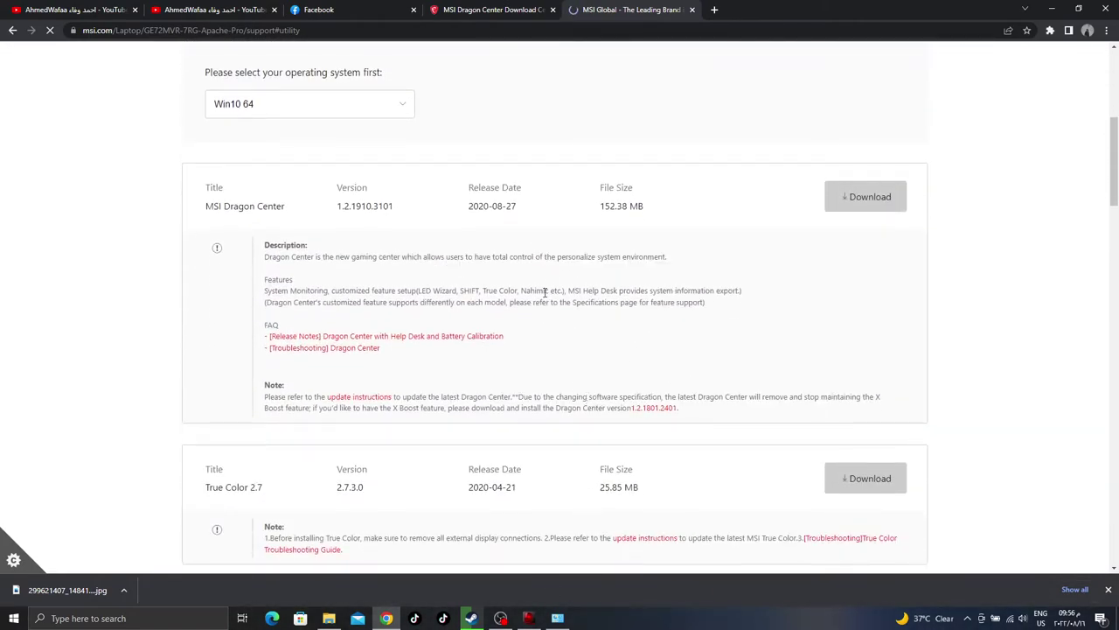
scroll(544, 293, down, 1)
scroll(552, 307, up, 2)
scroll(552, 305, down, 2)
scroll(551, 311, up, 4)
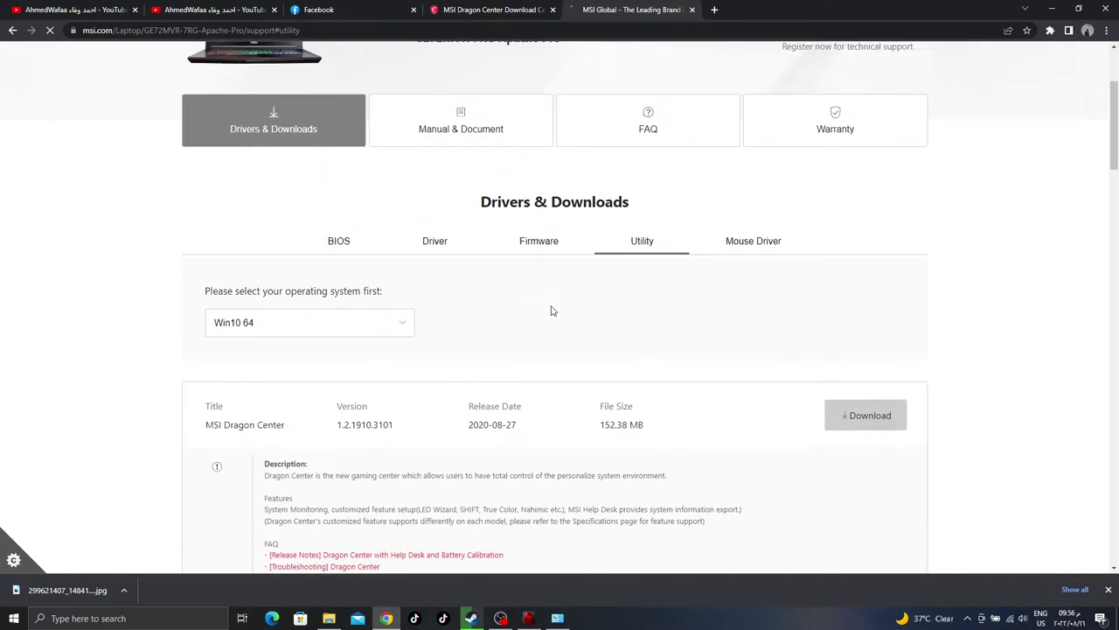
scroll(552, 310, up, 2)
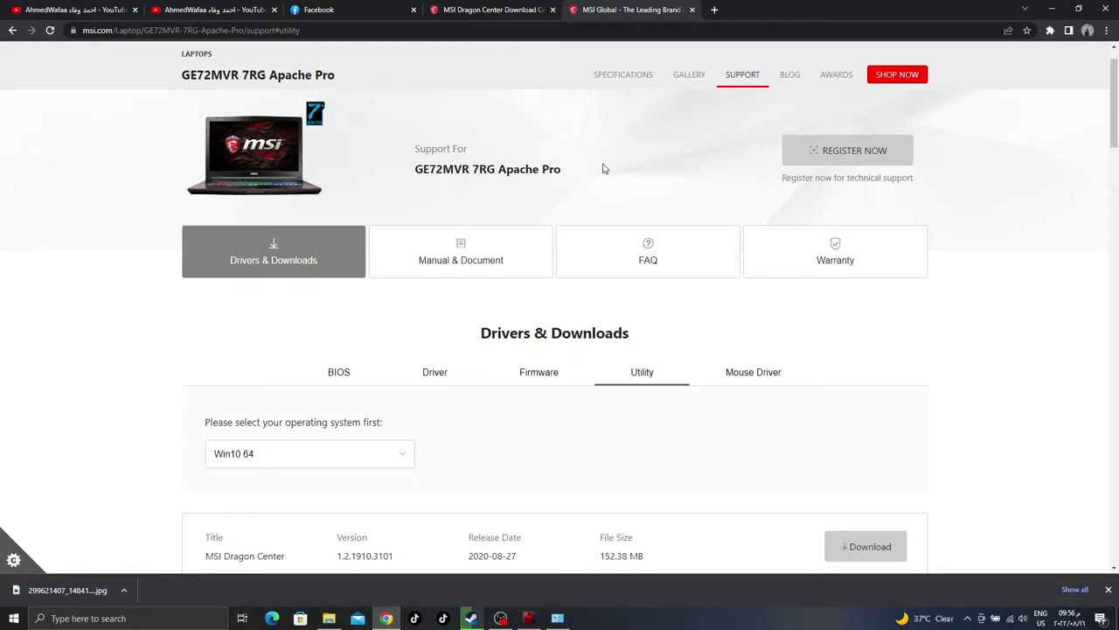
Step: In a new tab, search Google for "evga gtx 1070 software" and open the EVGA Precision XOC software page to review it
click(713, 9)
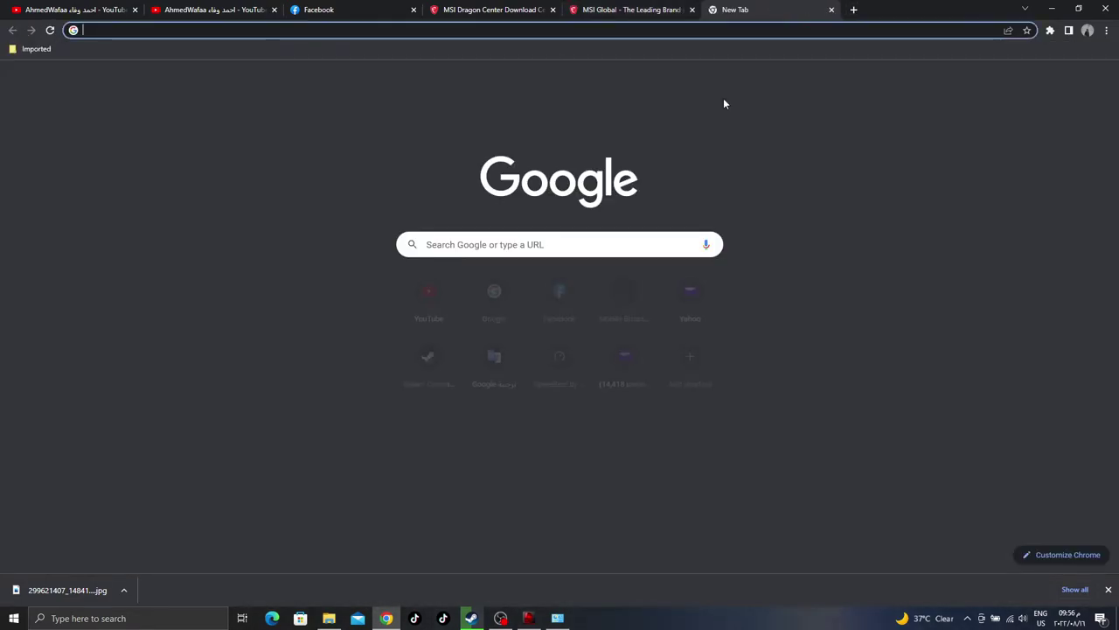
text(google.com)
key(Return)
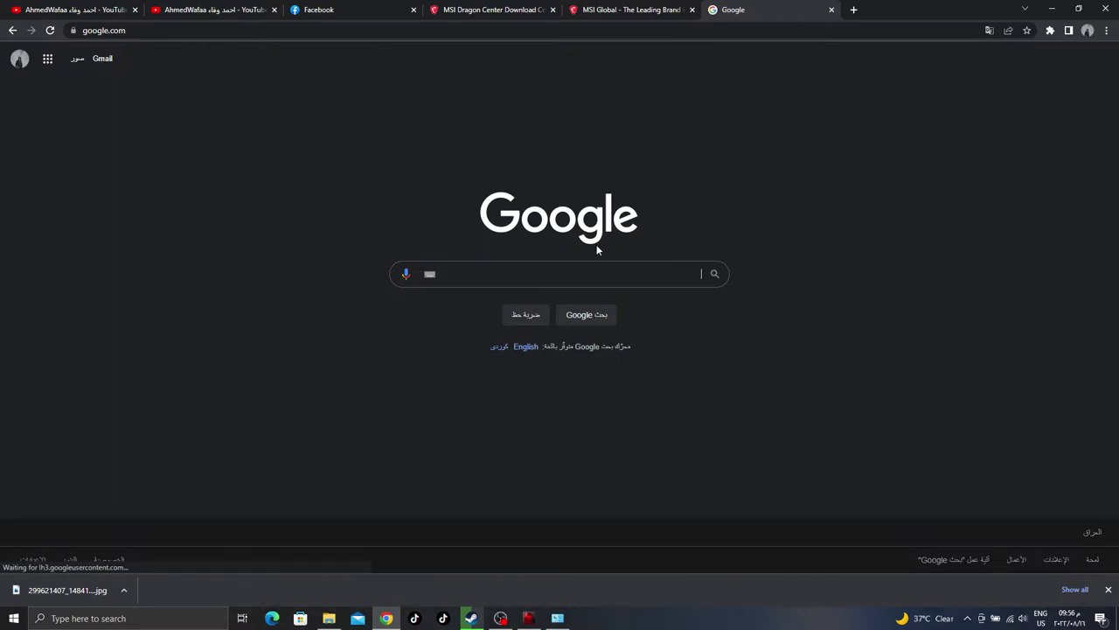
text(evga)
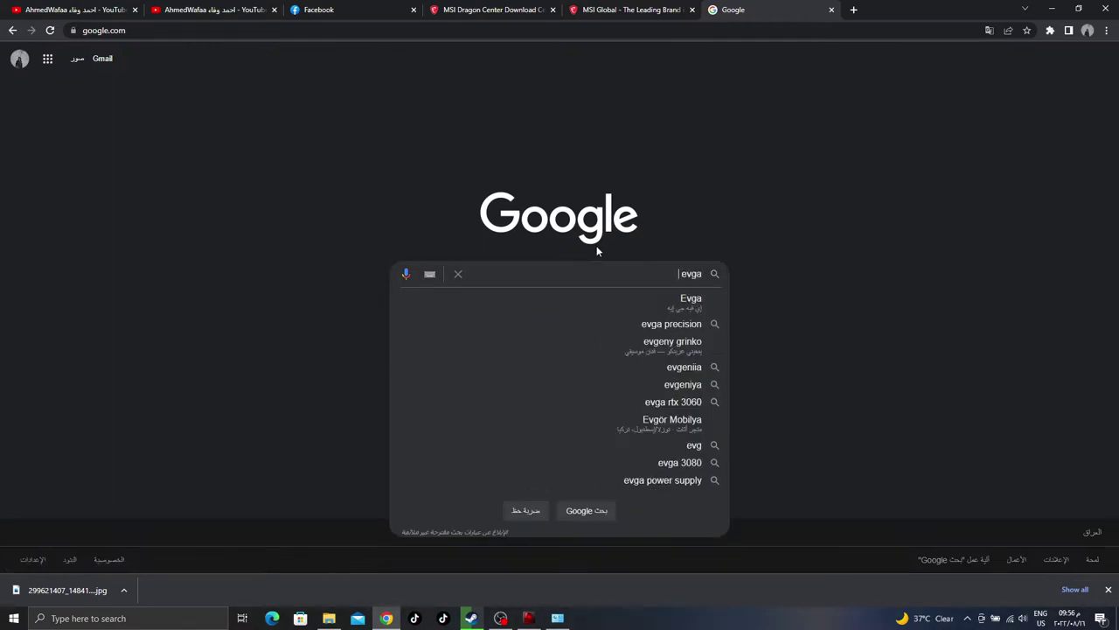
text( gt)
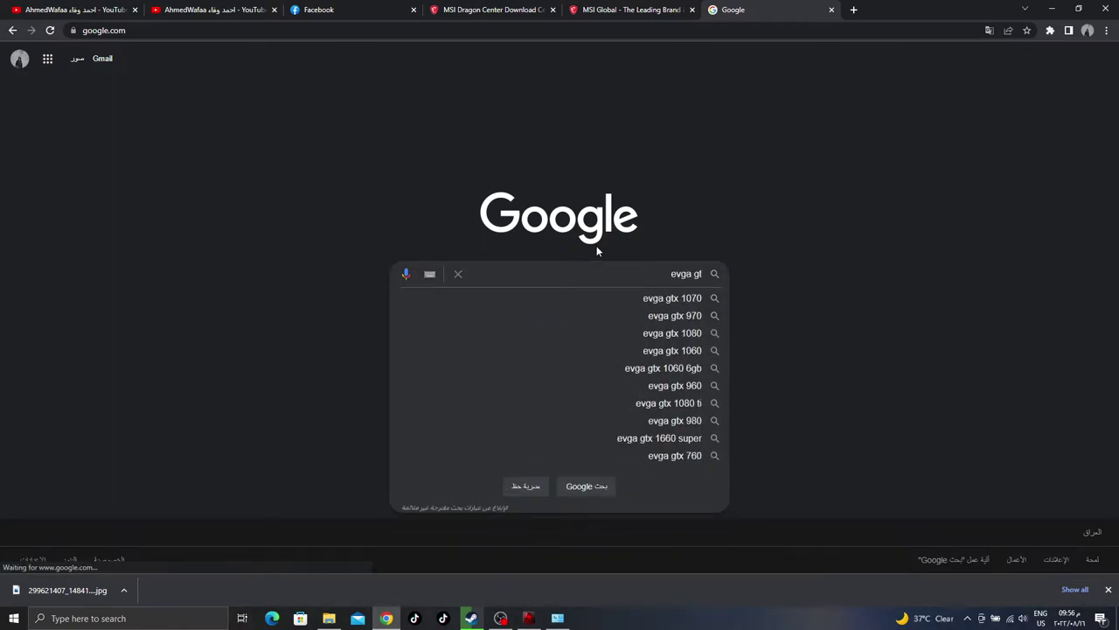
text(x 10)
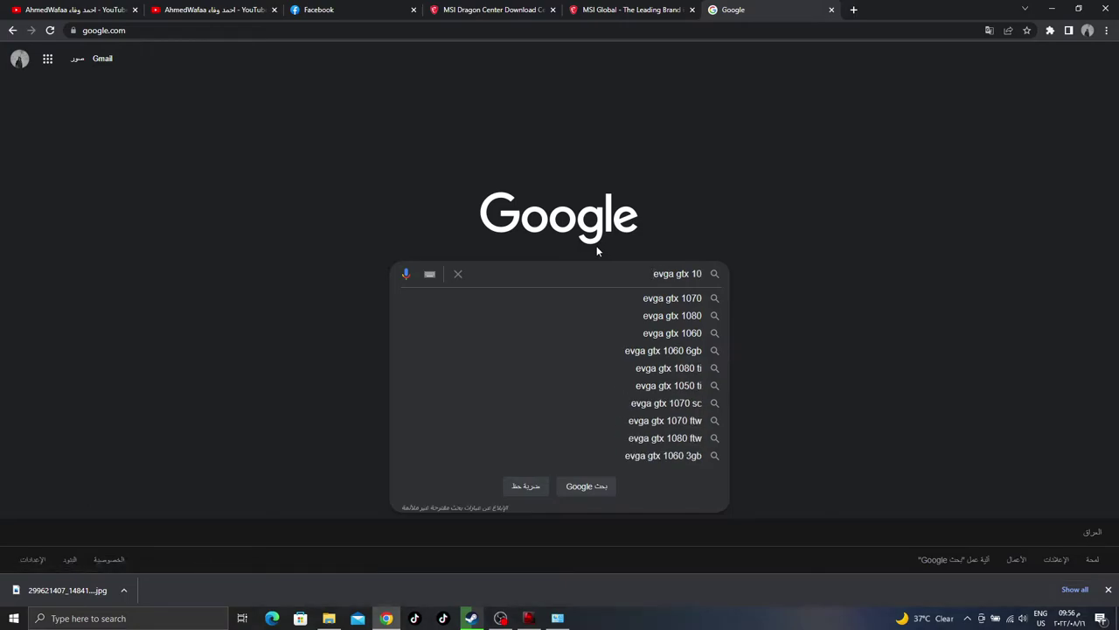
text(70 so)
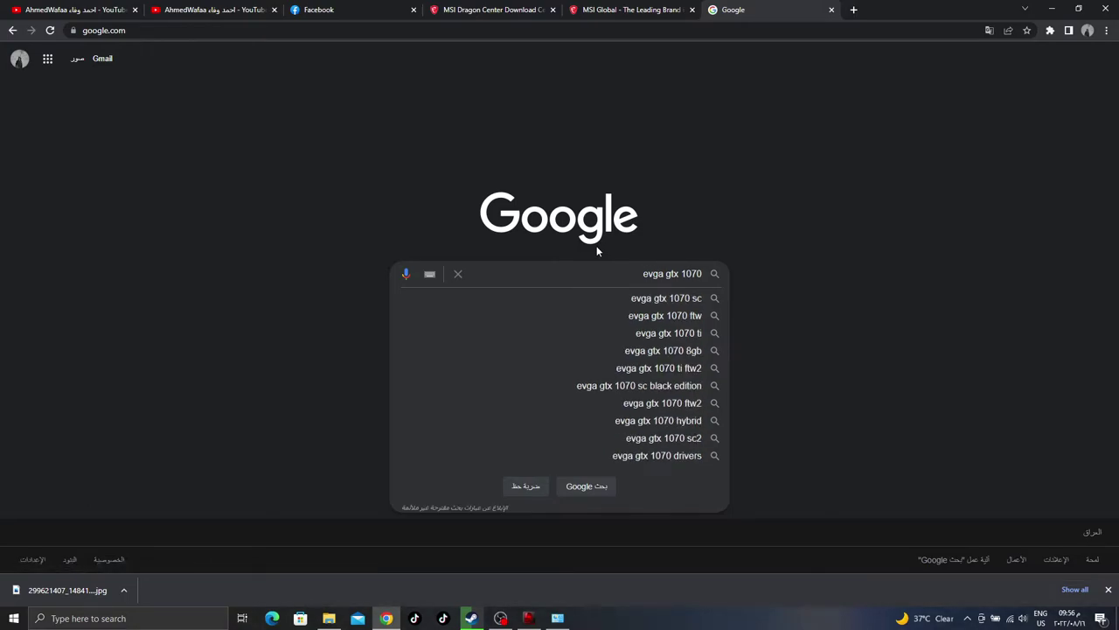
text(tware)
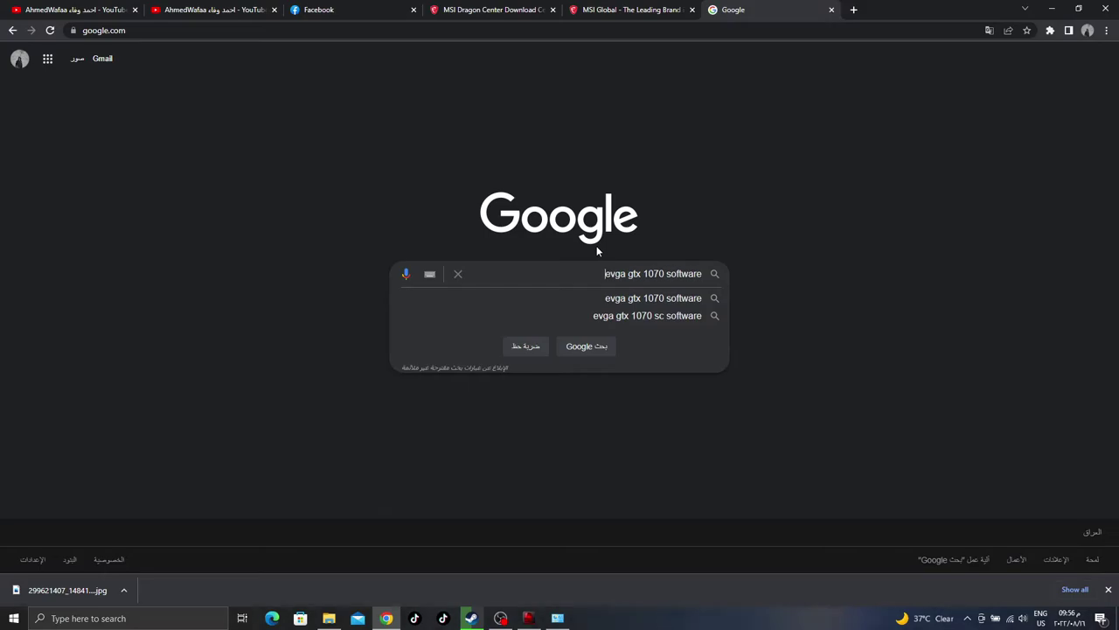
key(Return)
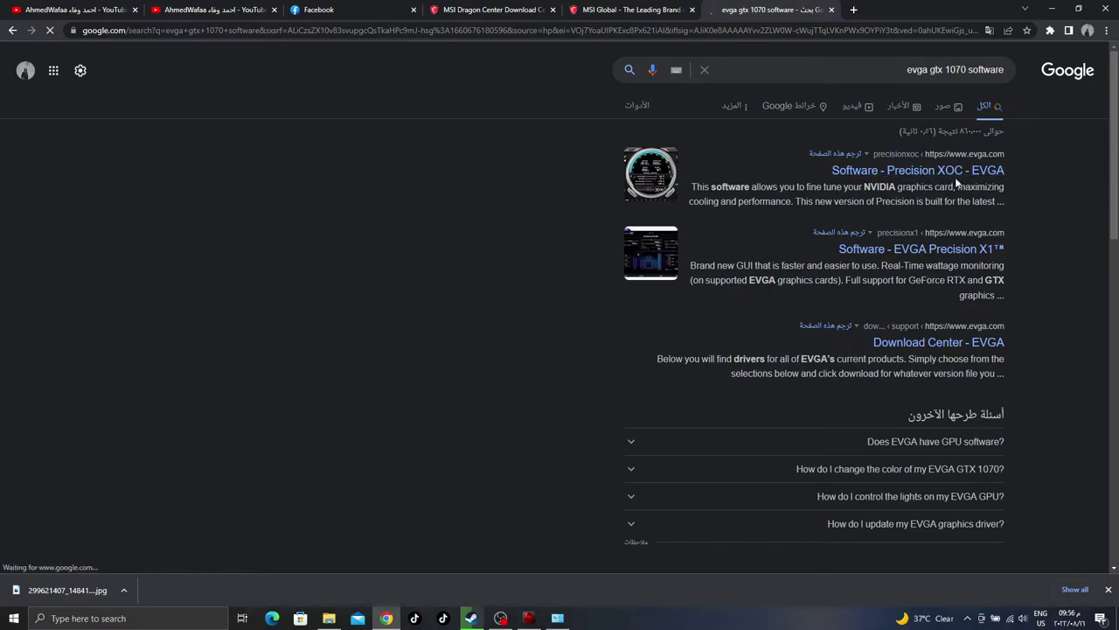
click(953, 171)
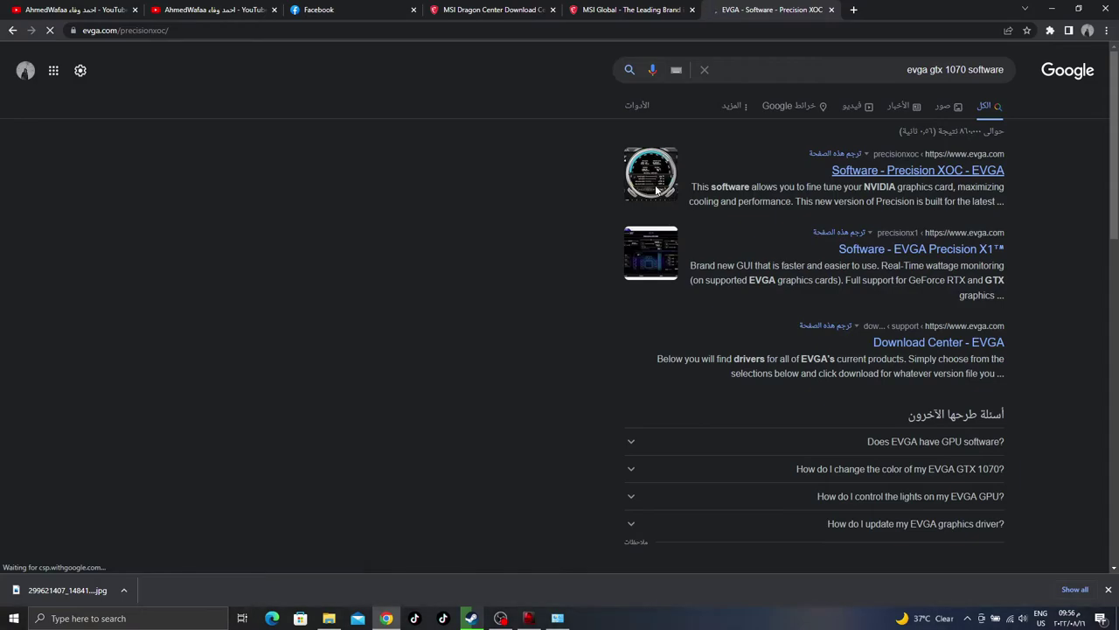
scroll(655, 187, down, 3)
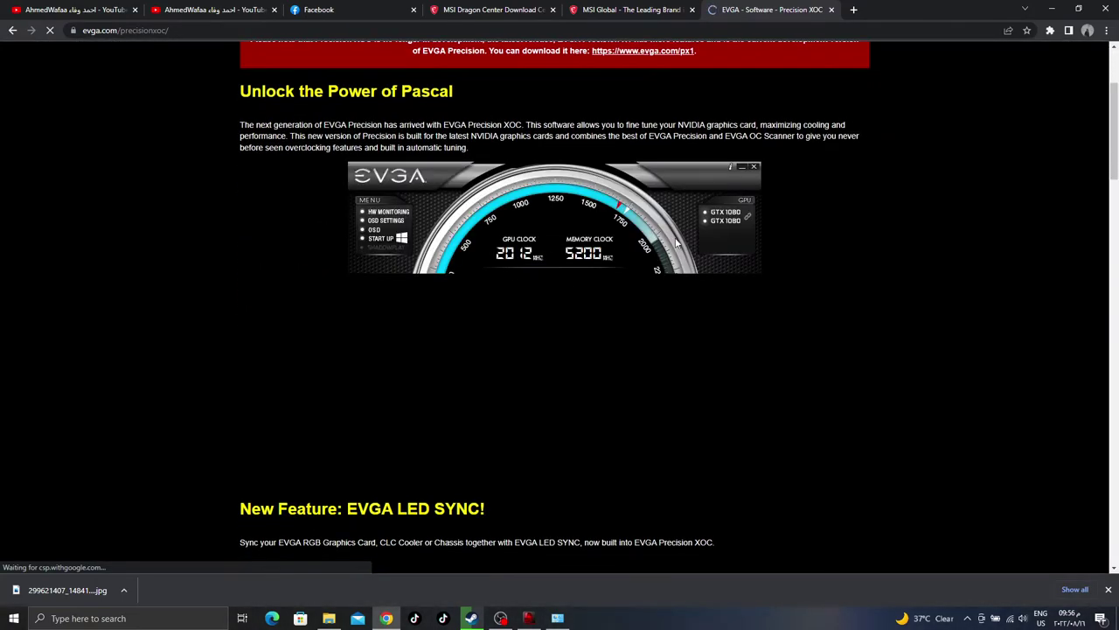